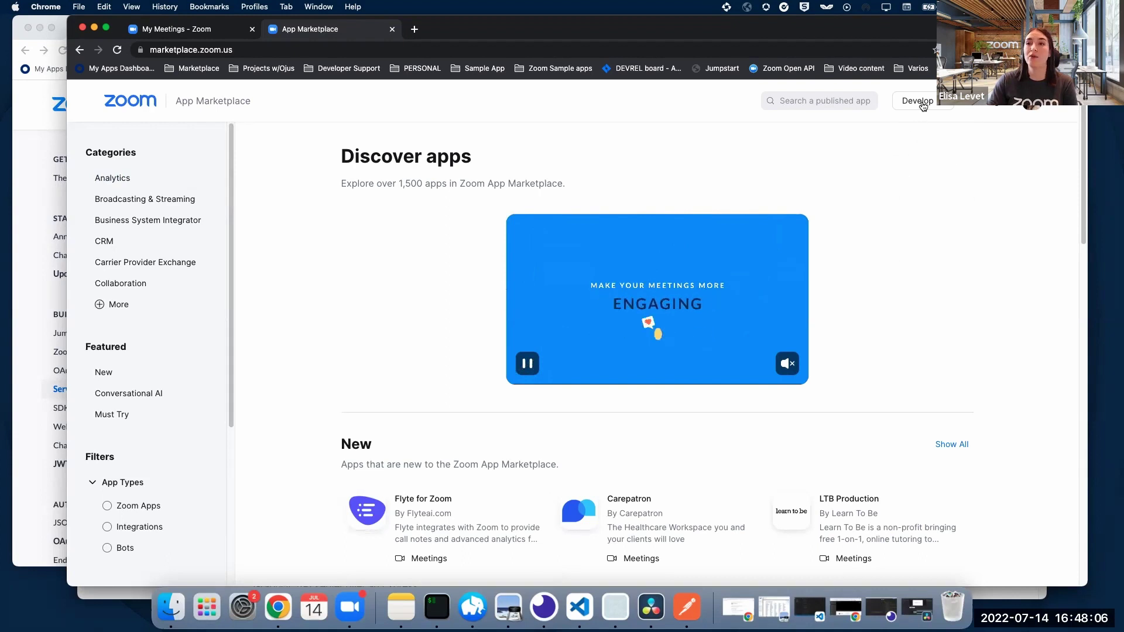
Step: Build a new Server-to-Server OAuth app and name it 'Hello World'
{"action": "mouse_move", "coordinate": [918, 103]}
{"action": "left_click", "coordinate": [921, 134]}
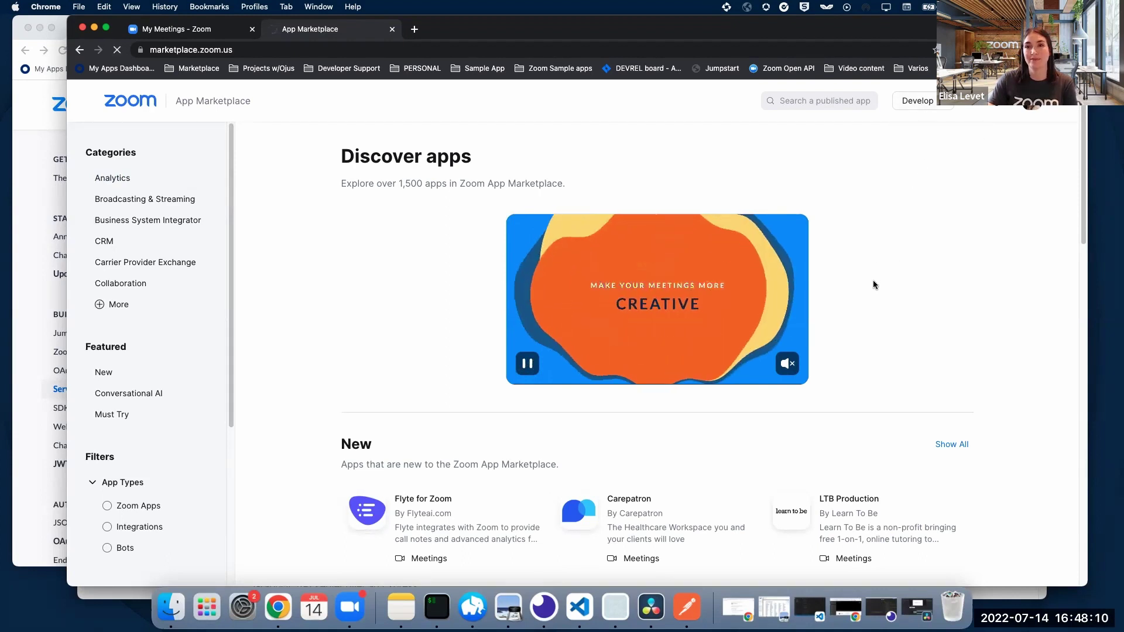
{"action": "scroll", "coordinate": [872, 285], "scroll_direction": "down", "scroll_amount": 5}
{"action": "scroll", "coordinate": [872, 302], "scroll_direction": "down", "scroll_amount": 3}
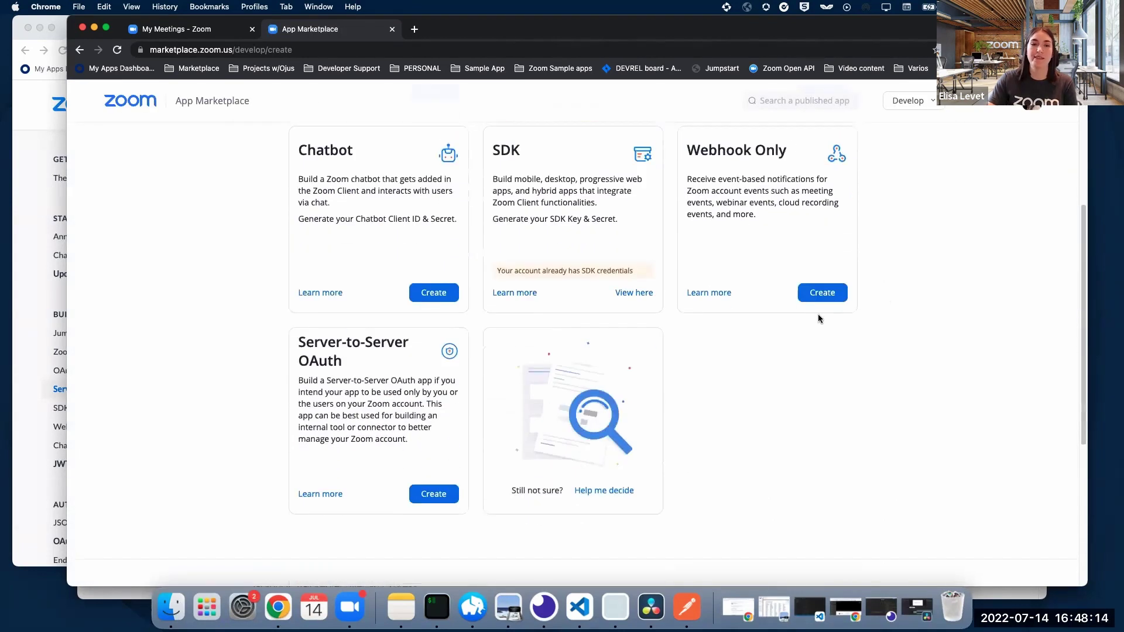
{"action": "left_click", "coordinate": [436, 497]}
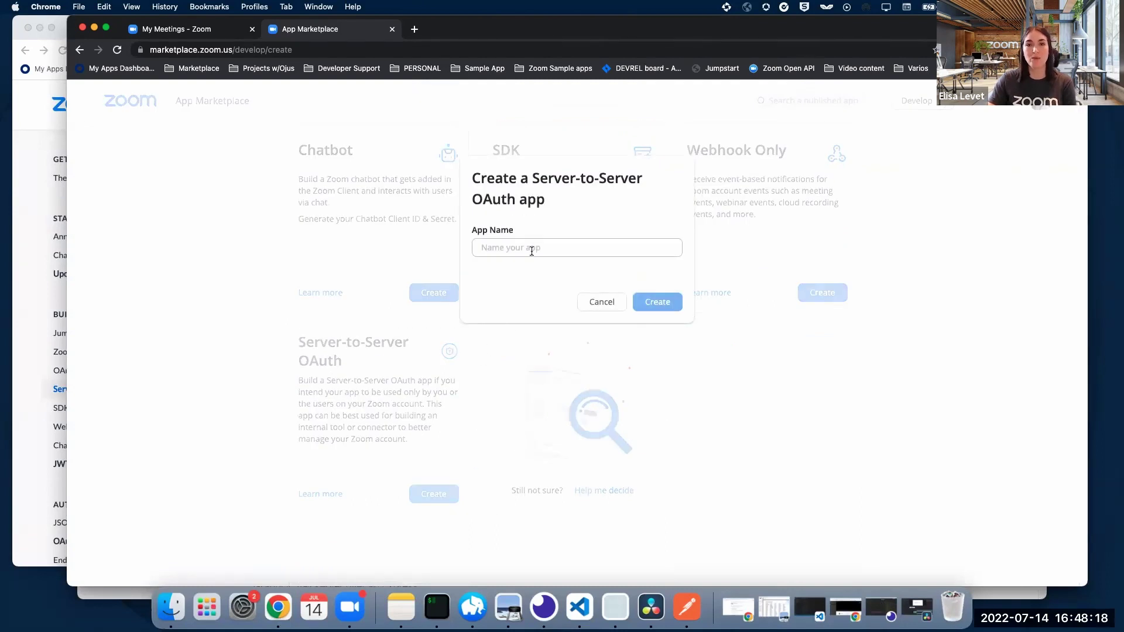
{"action": "left_click", "coordinate": [532, 251]}
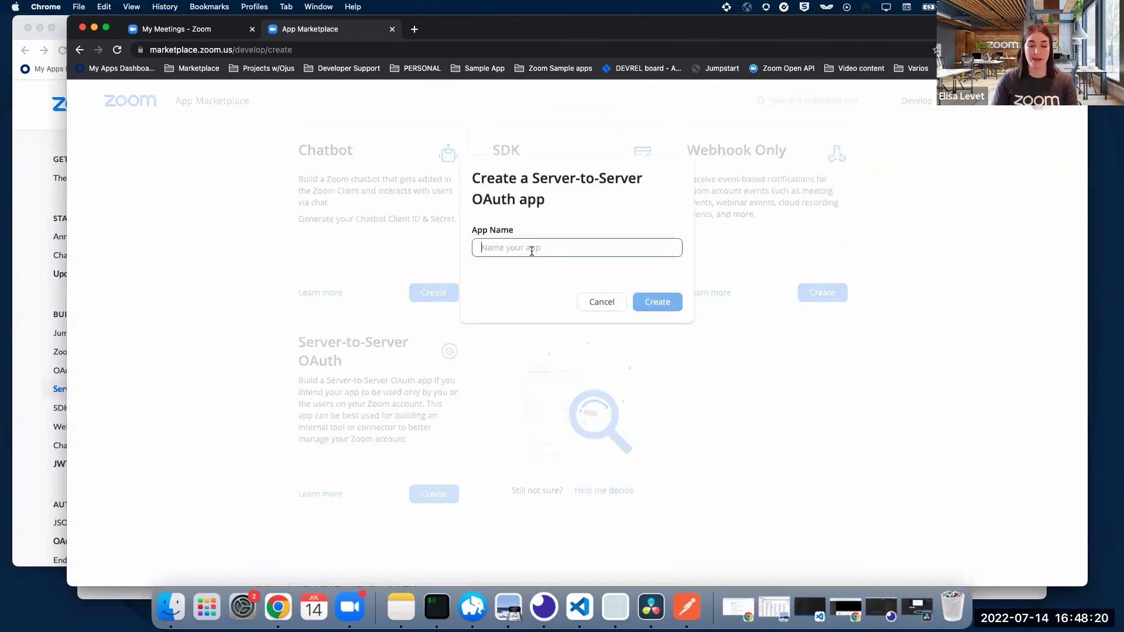
{"action": "type", "text": "Hello World"}
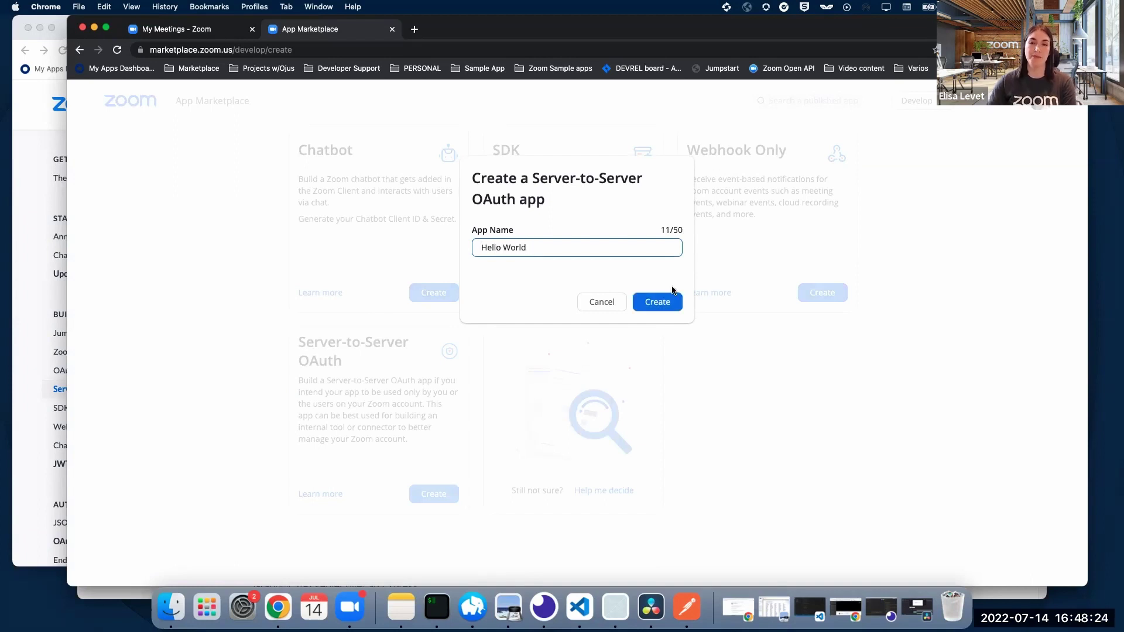
{"action": "left_click", "coordinate": [656, 302]}
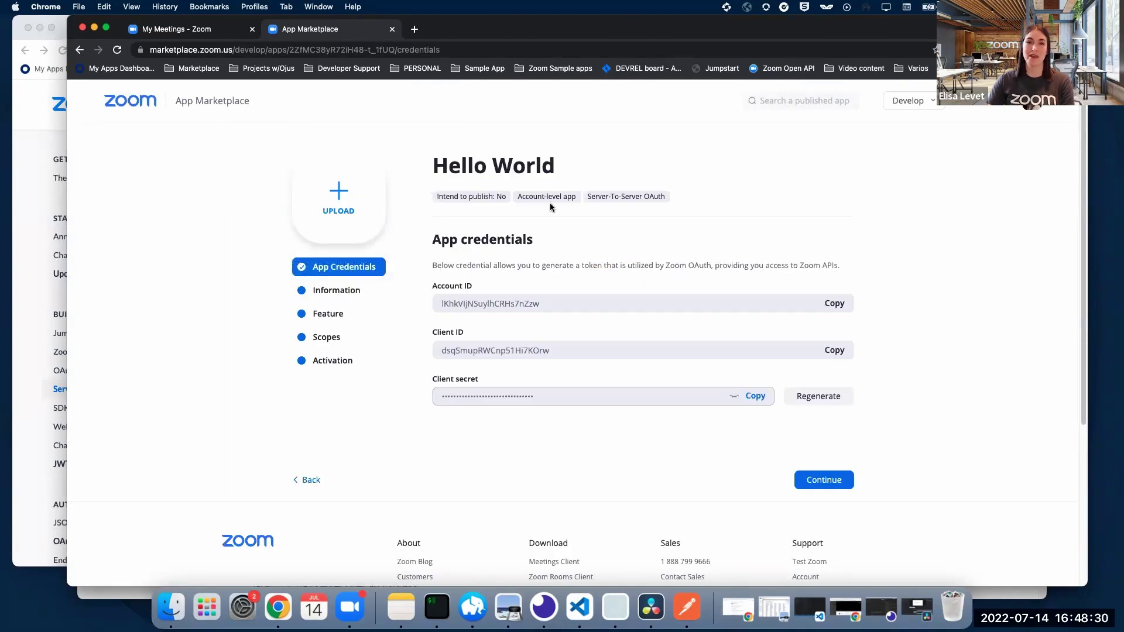
Step: Highlight the Server-to-Server OAuth type and scroll through the Account ID, Client ID and secret
{"action": "left_click_drag", "start_coordinate": [587, 196], "coordinate": [674, 208]}
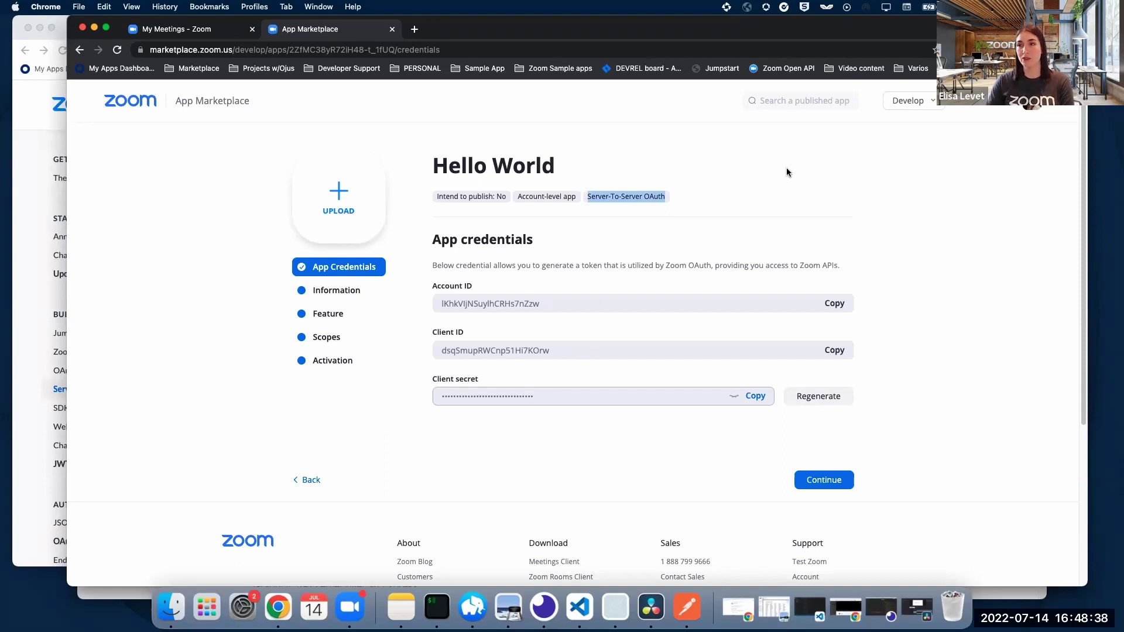
{"action": "scroll", "coordinate": [504, 292], "scroll_direction": "down", "scroll_amount": 1}
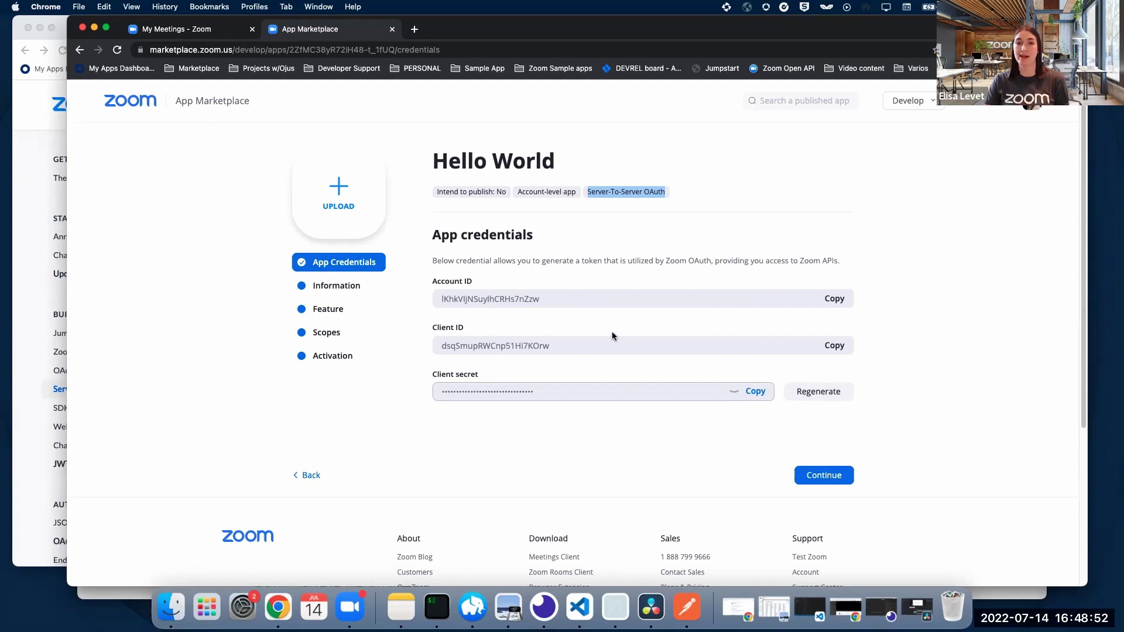
Step: On the Information step, enter short description 'Test' and company name 'Zoom'
{"action": "left_click", "coordinate": [834, 478]}
{"action": "scroll", "coordinate": [612, 320], "scroll_direction": "down", "scroll_amount": 1}
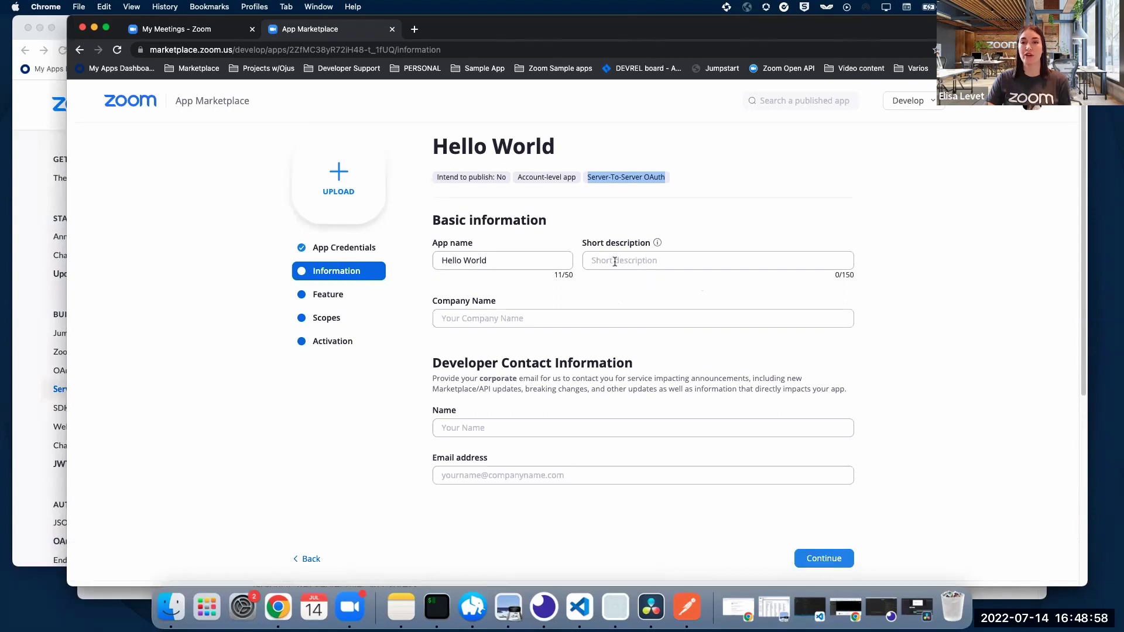
{"action": "left_click", "coordinate": [651, 262]}
{"action": "type", "text": "Test"}
{"action": "key", "text": "Tab"}
{"action": "type", "text": "Zoom"}
Step: Fill in the developer contact's name and e-mail address and continue to the Feature step
{"action": "key", "text": "Tab"}
{"action": "type", "text": "Elisa"}
{"action": "key", "text": "Tab"}
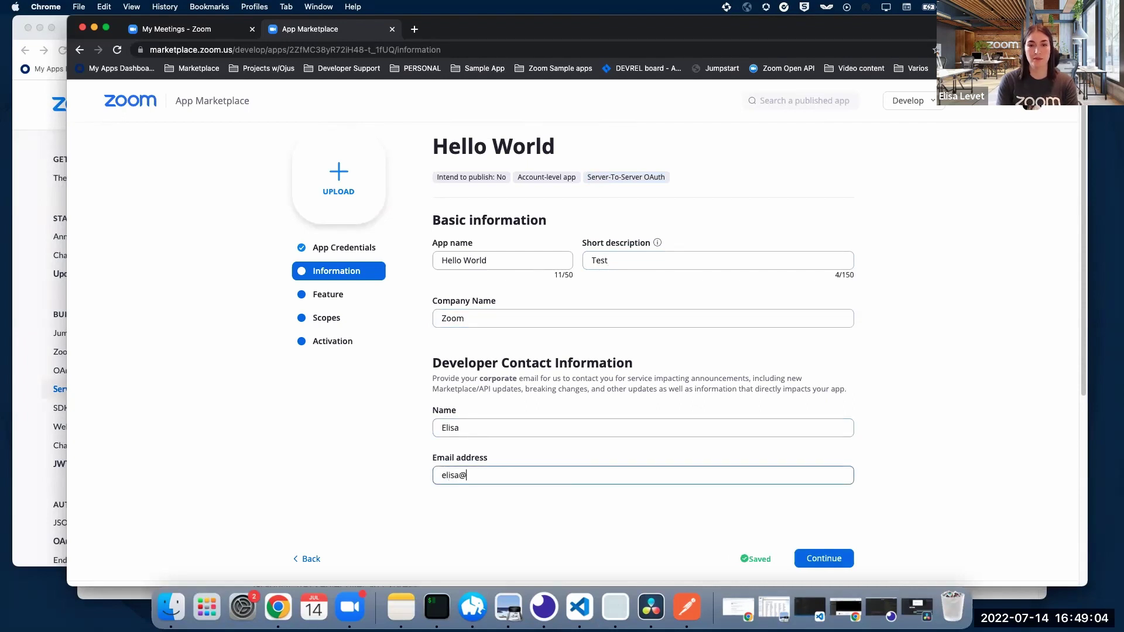
{"action": "scroll", "coordinate": [679, 282], "scroll_direction": "down", "scroll_amount": 3}
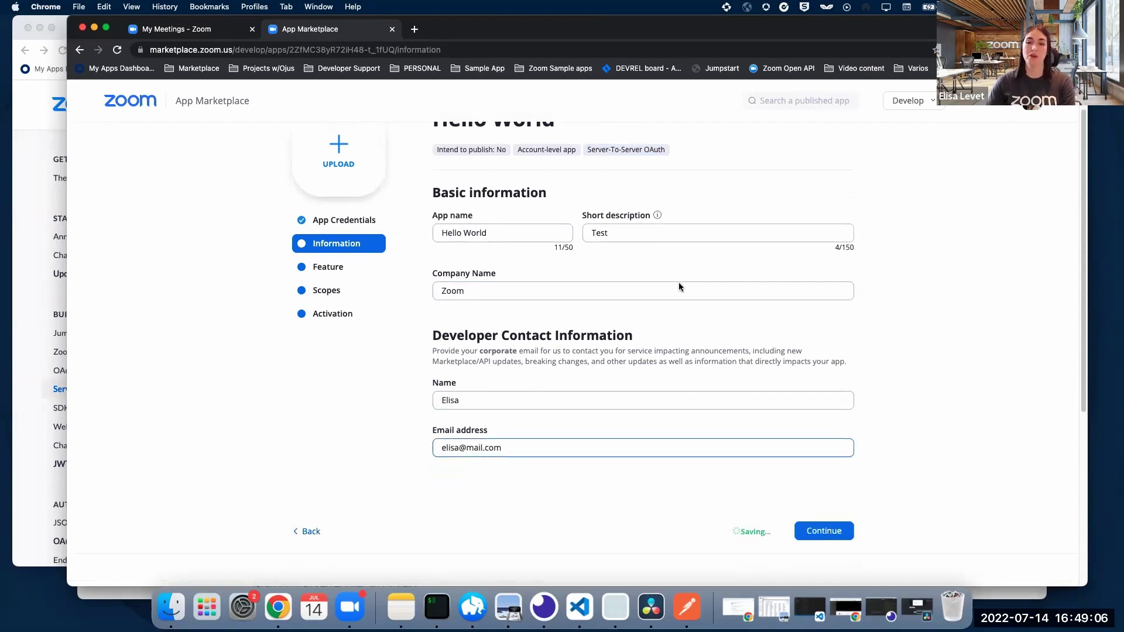
{"action": "left_click", "coordinate": [815, 464]}
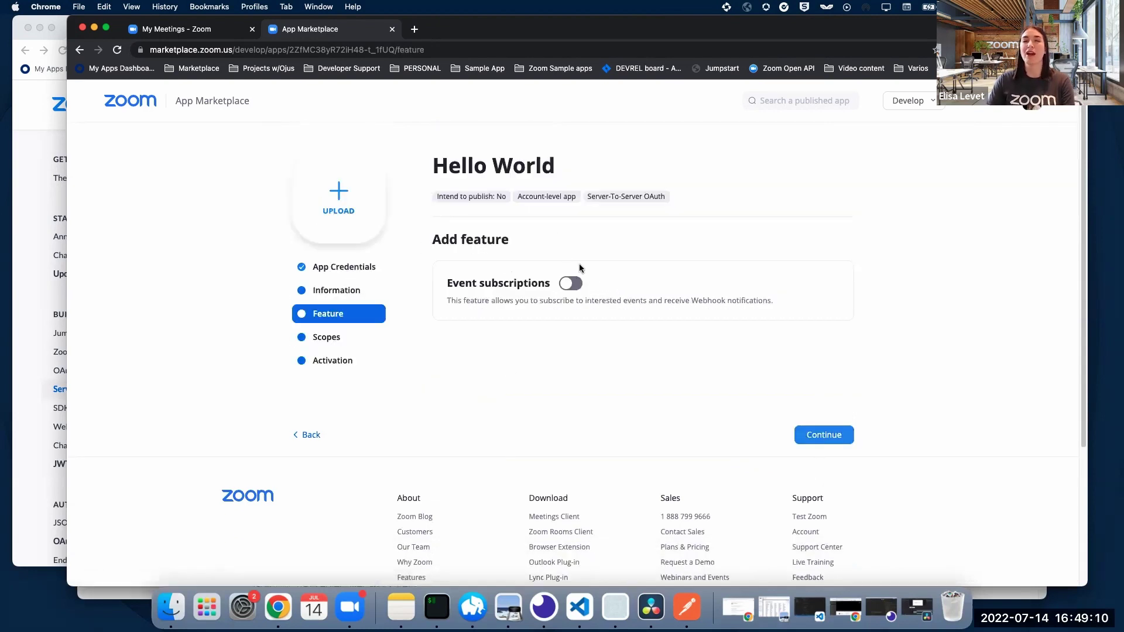
Step: Add the meeting:write:admin and meeting:read:admin scopes to Hello World
{"action": "left_click", "coordinate": [823, 440]}
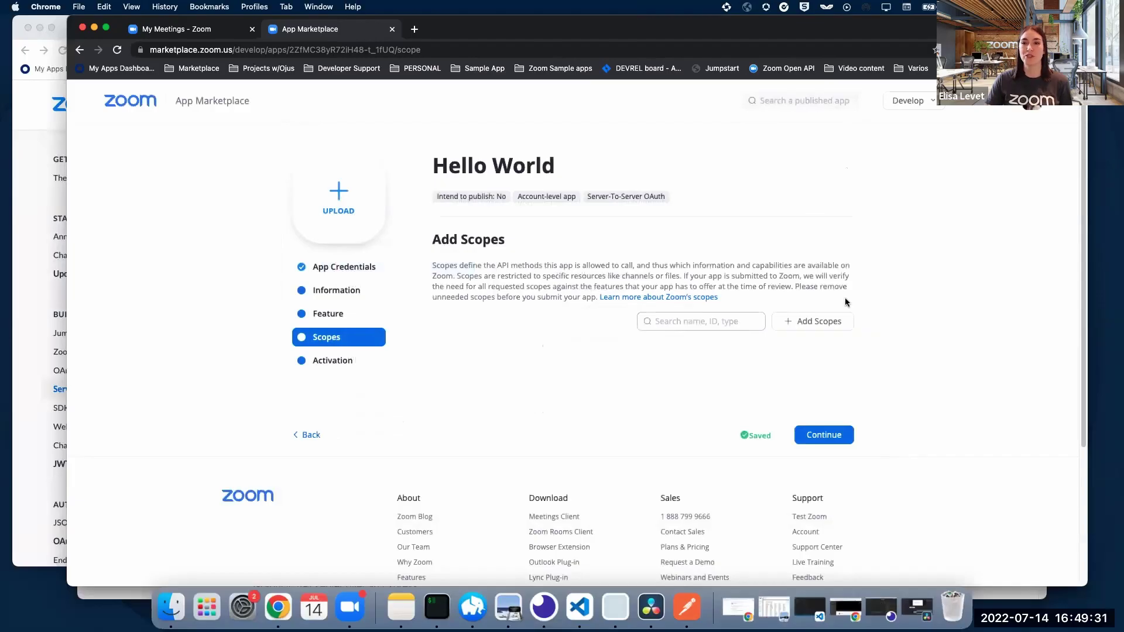
{"action": "left_click", "coordinate": [822, 322]}
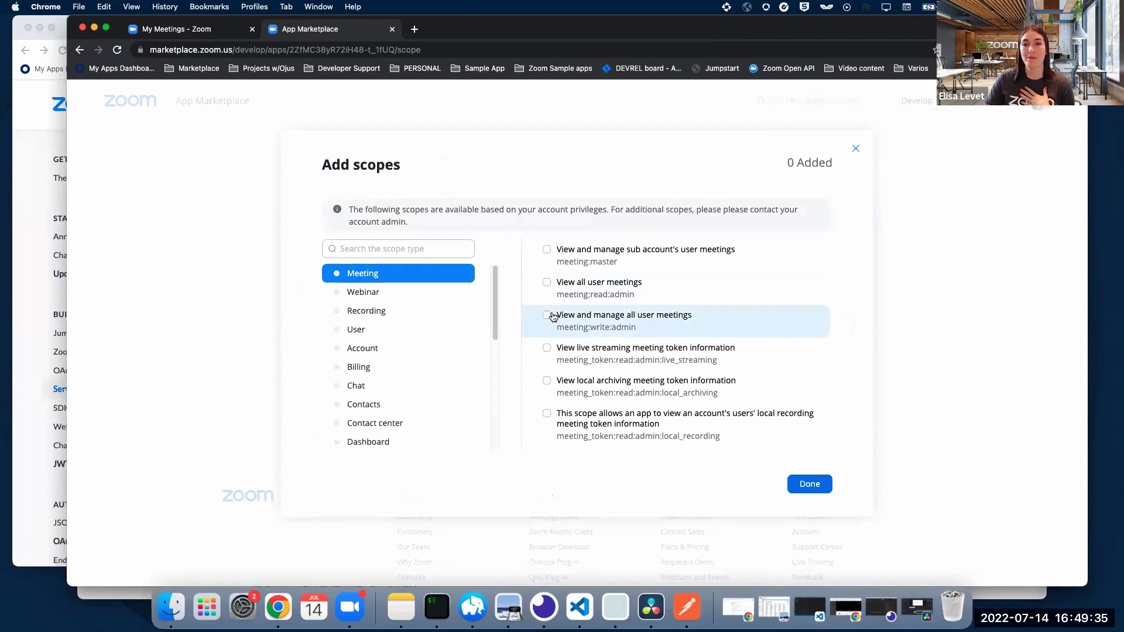
{"action": "left_click", "coordinate": [546, 317]}
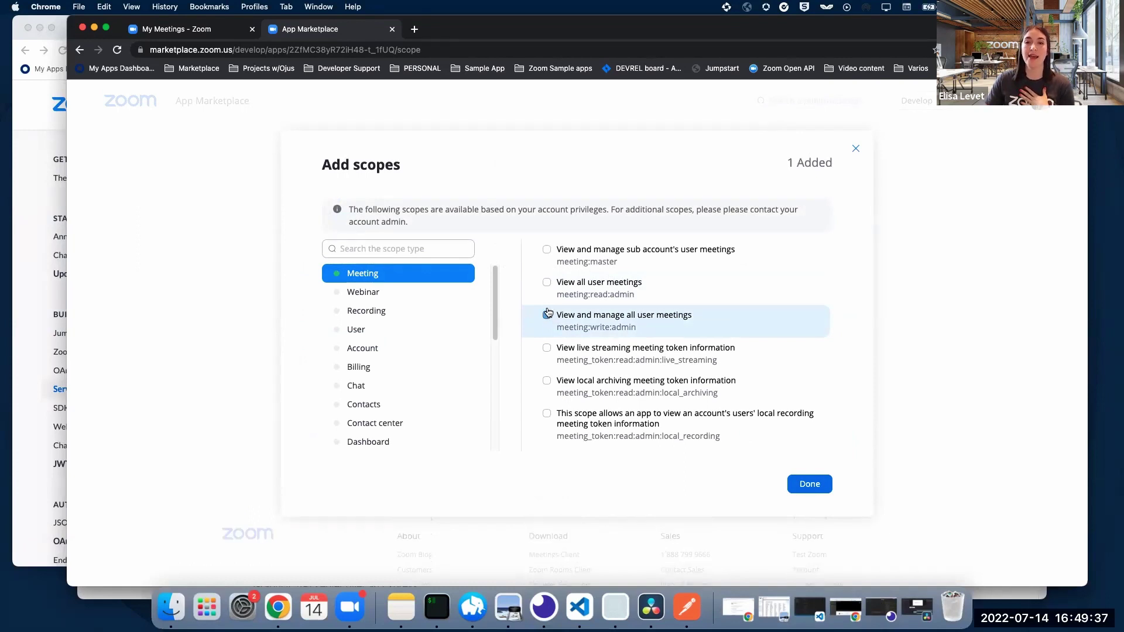
{"action": "left_click", "coordinate": [547, 283]}
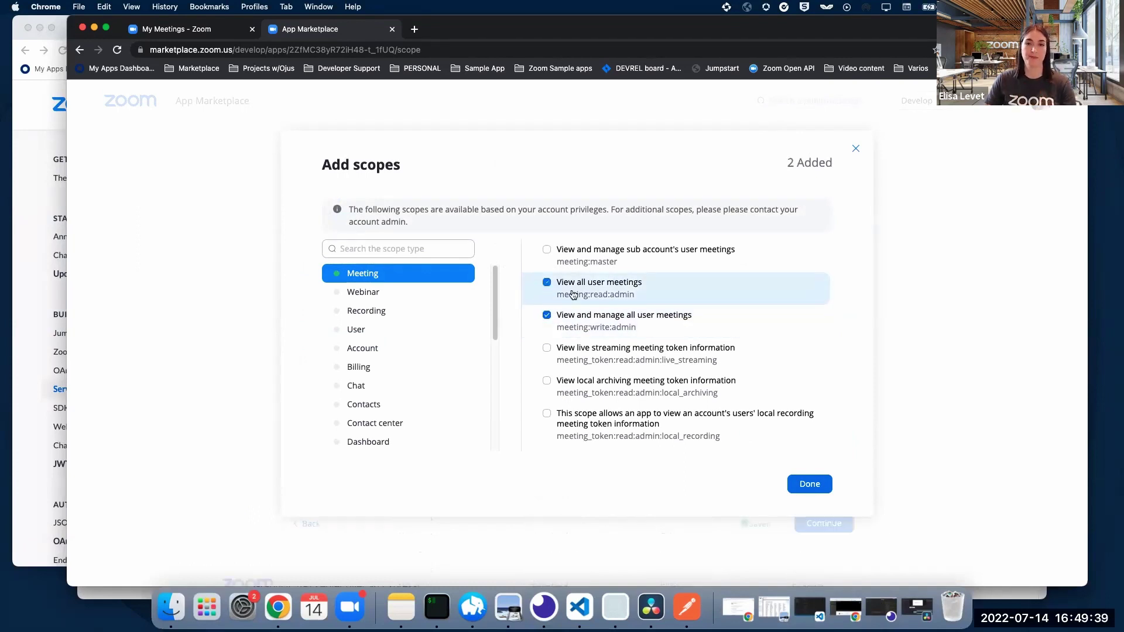
{"action": "left_click", "coordinate": [816, 485]}
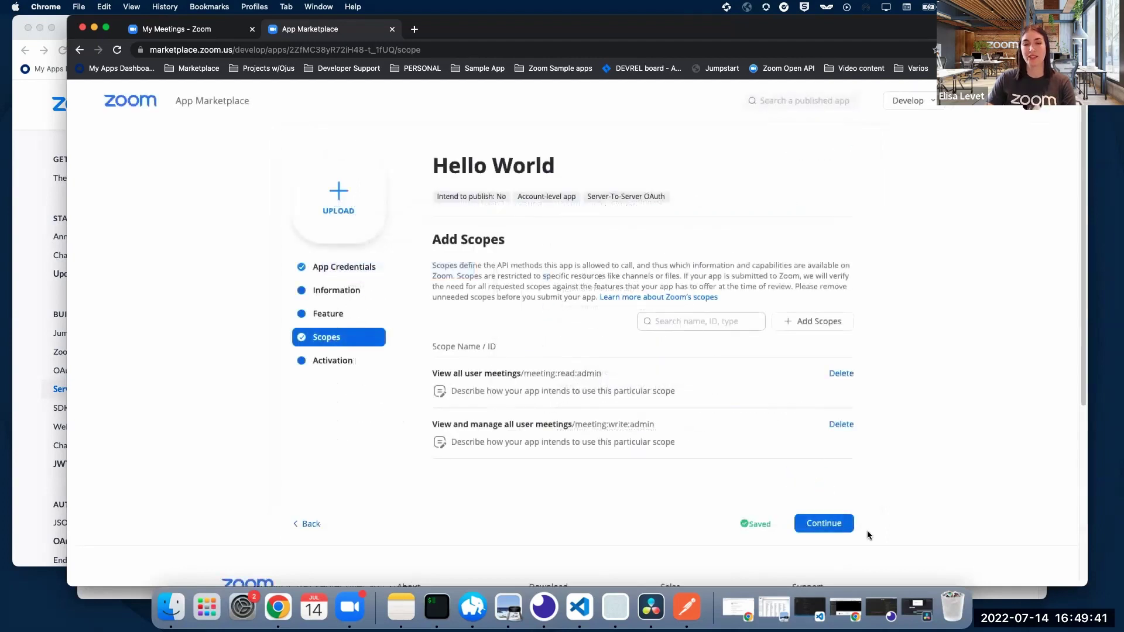
Step: Activate Hello World on the account and go back to its App Credentials page
{"action": "left_click", "coordinate": [834, 527]}
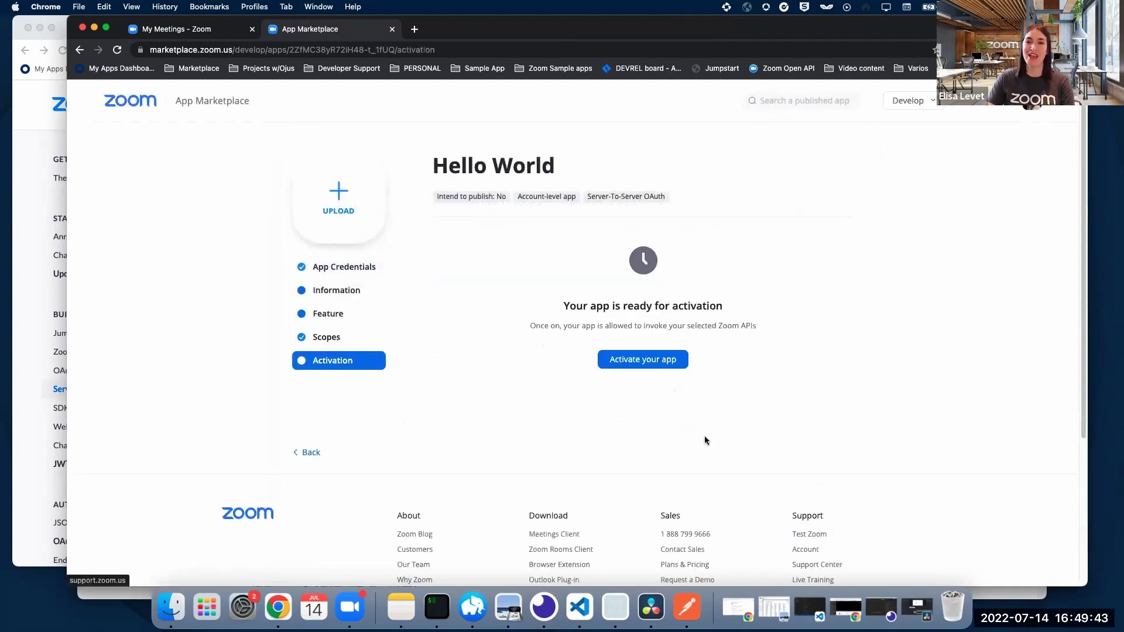
{"action": "left_click", "coordinate": [670, 362]}
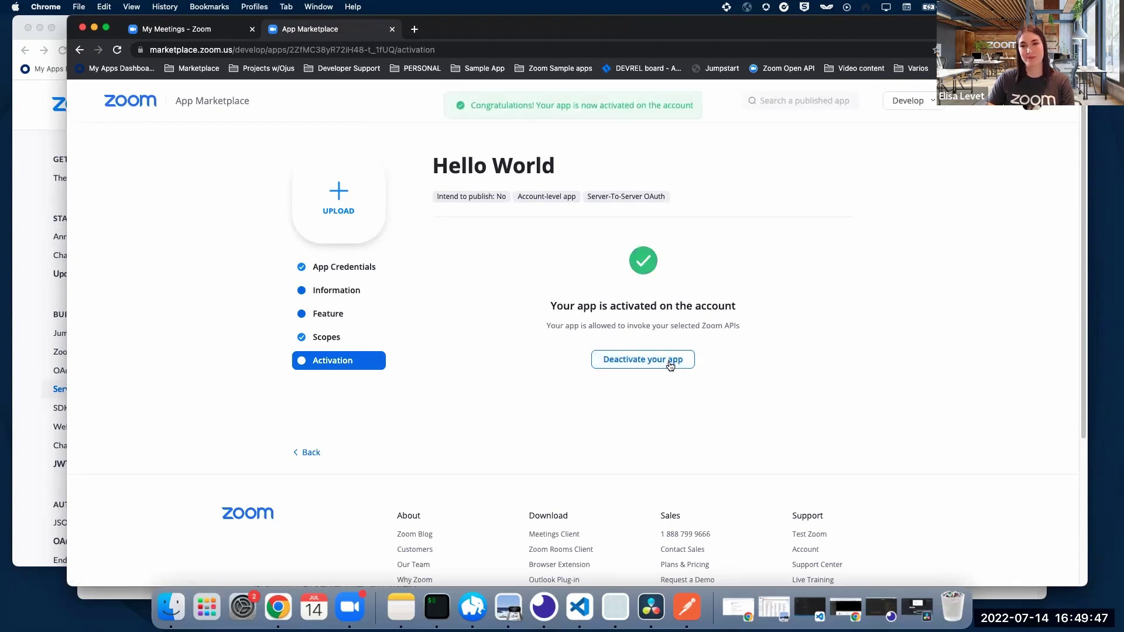
{"action": "left_click", "coordinate": [359, 268]}
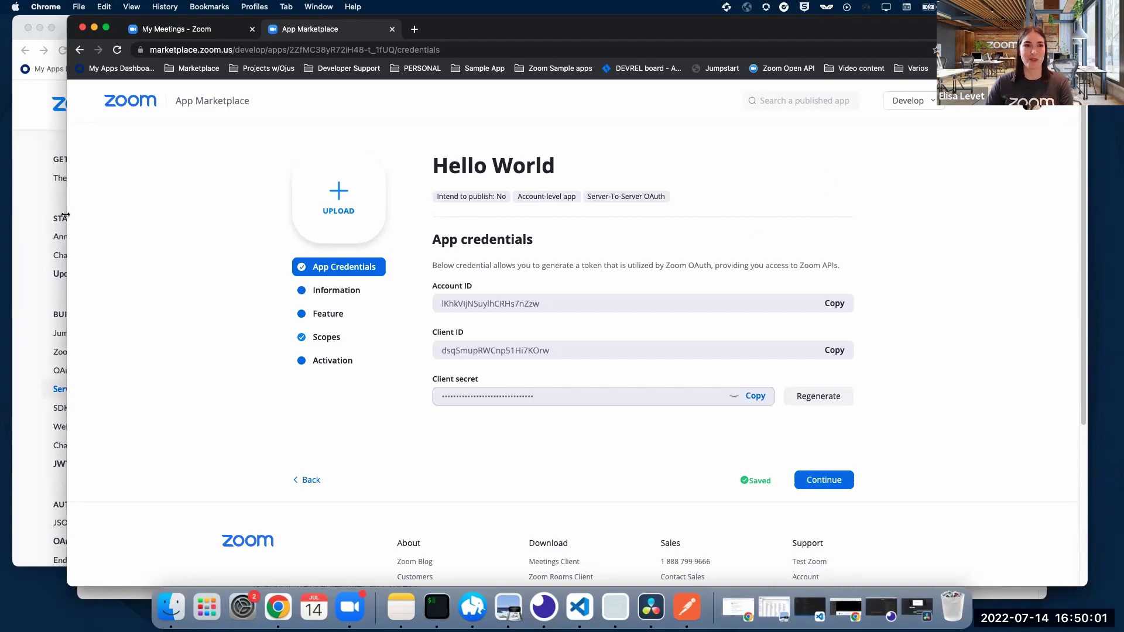
{"action": "left_click", "coordinate": [43, 141]}
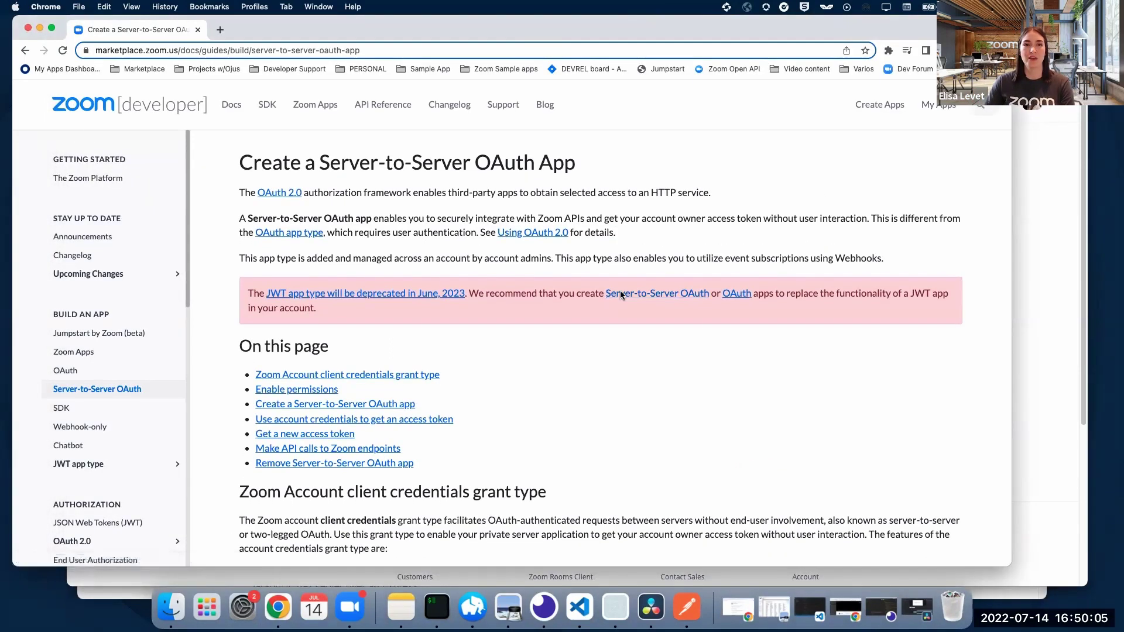
{"action": "scroll", "coordinate": [670, 303], "scroll_direction": "down", "scroll_amount": 3}
{"action": "scroll", "coordinate": [670, 303], "scroll_direction": "down", "scroll_amount": 10}
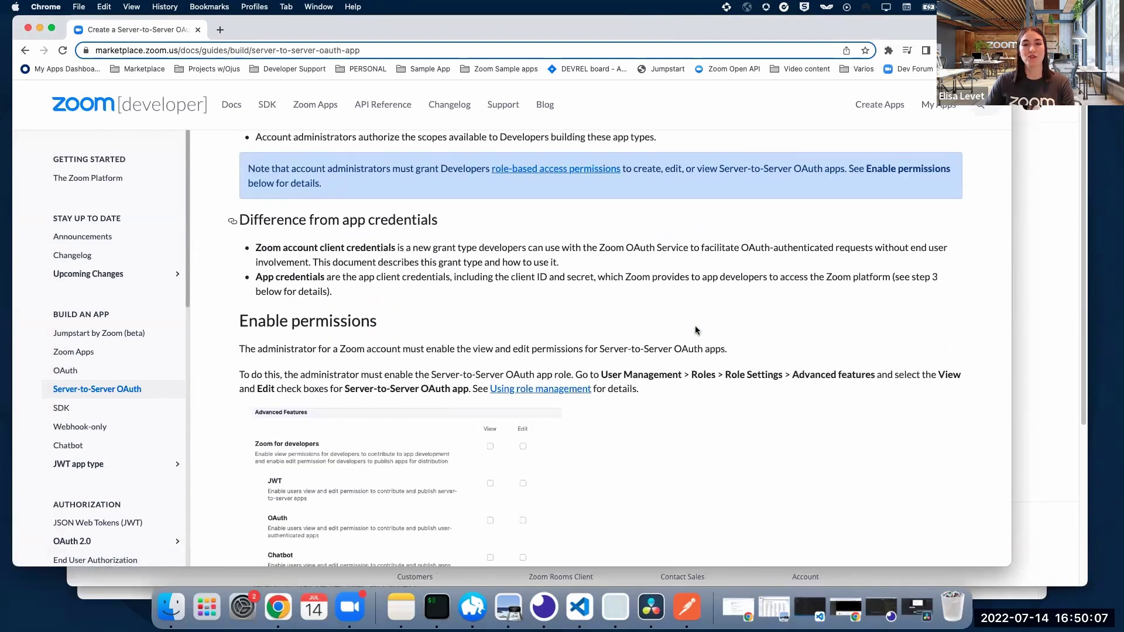
{"action": "scroll", "coordinate": [707, 346], "scroll_direction": "down", "scroll_amount": 8}
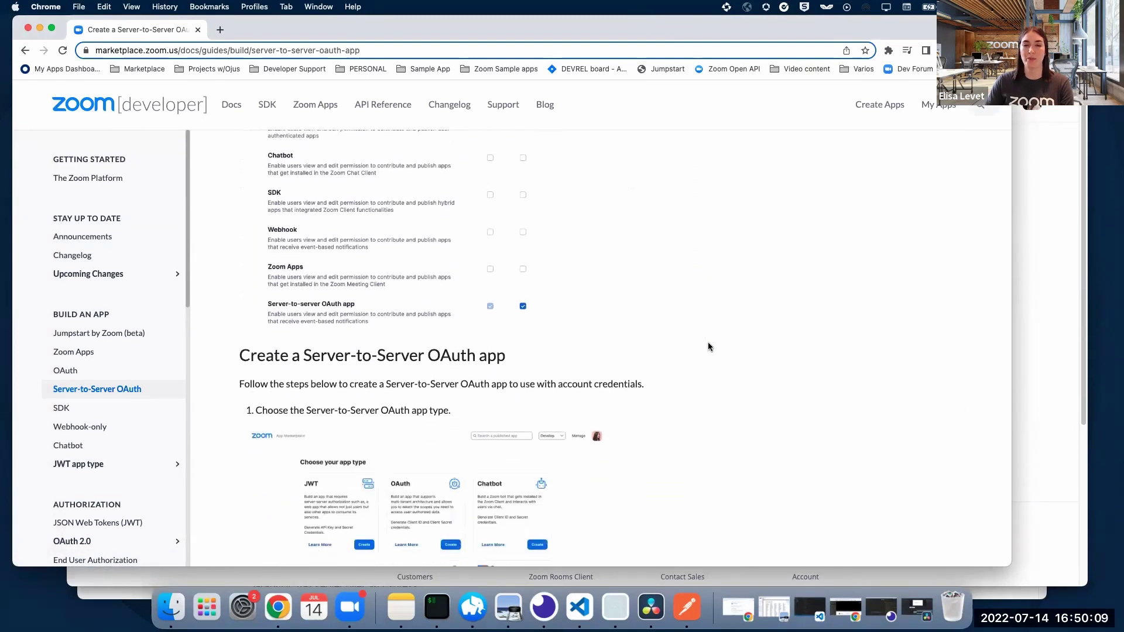
{"action": "scroll", "coordinate": [708, 346], "scroll_direction": "down", "scroll_amount": 7}
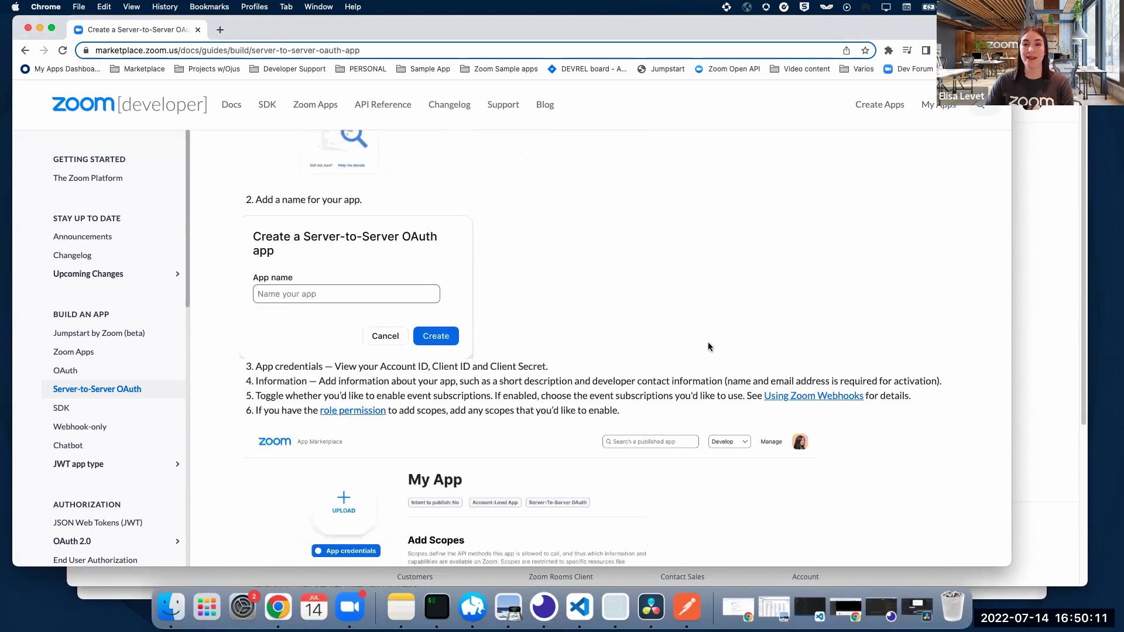
{"action": "scroll", "coordinate": [708, 346], "scroll_direction": "down", "scroll_amount": 3}
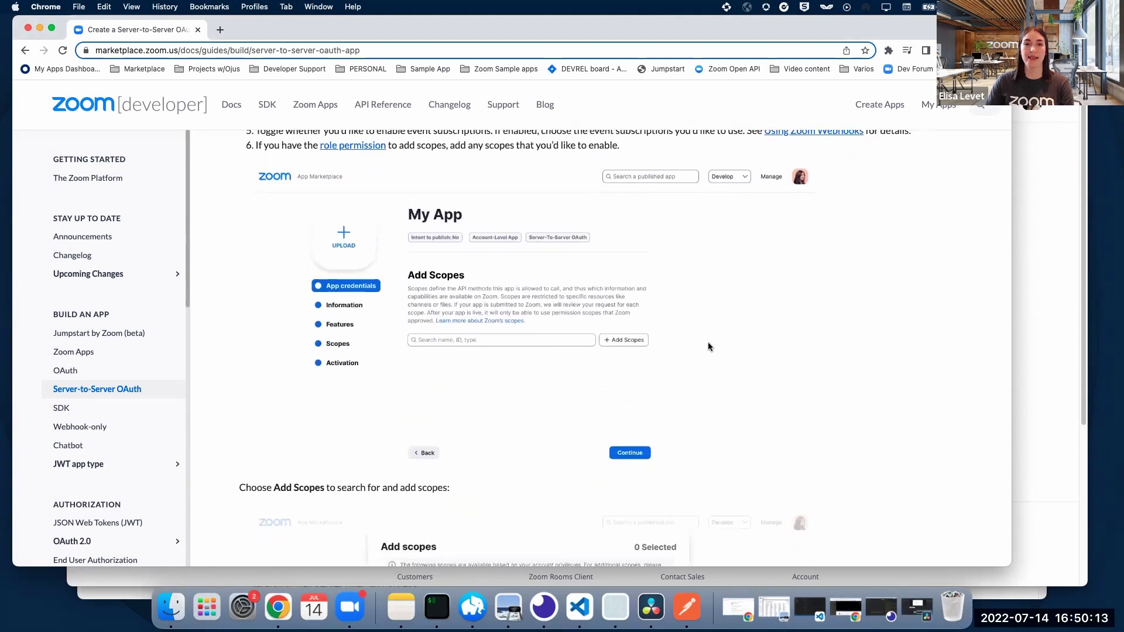
{"action": "scroll", "coordinate": [707, 345], "scroll_direction": "down", "scroll_amount": 9}
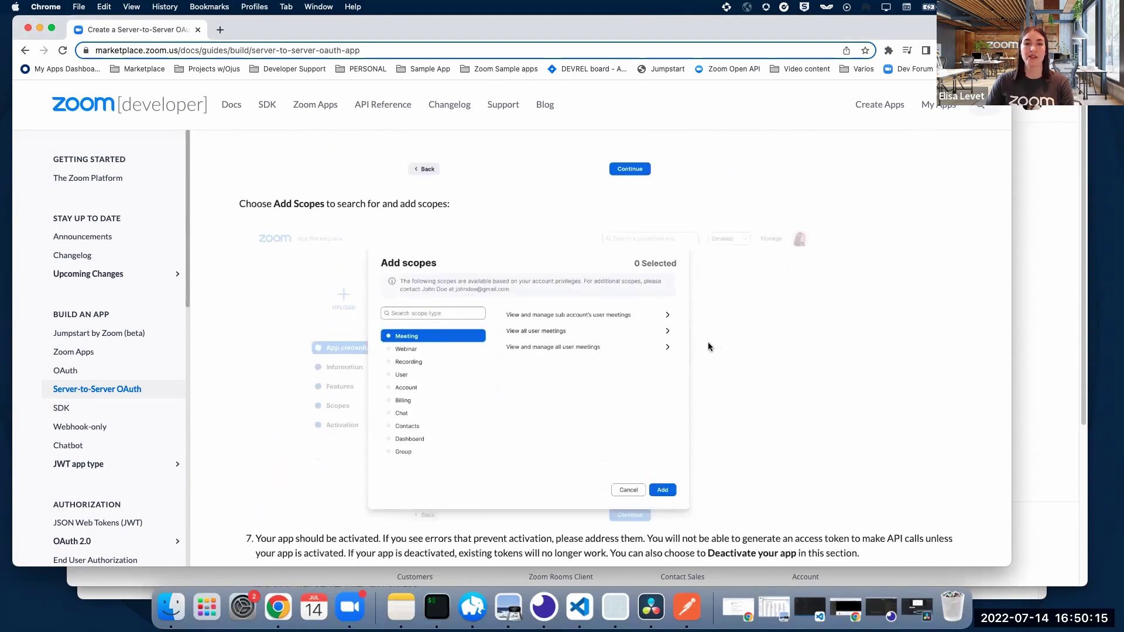
{"action": "scroll", "coordinate": [707, 342], "scroll_direction": "down", "scroll_amount": 1}
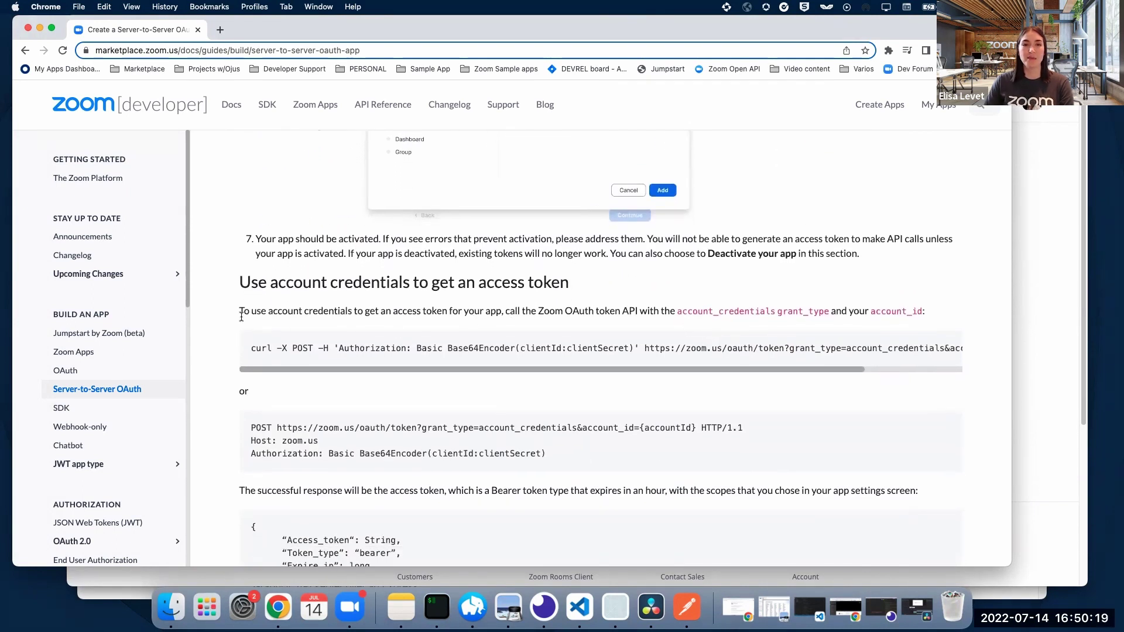
{"action": "left_click_drag", "start_coordinate": [240, 311], "coordinate": [636, 315]}
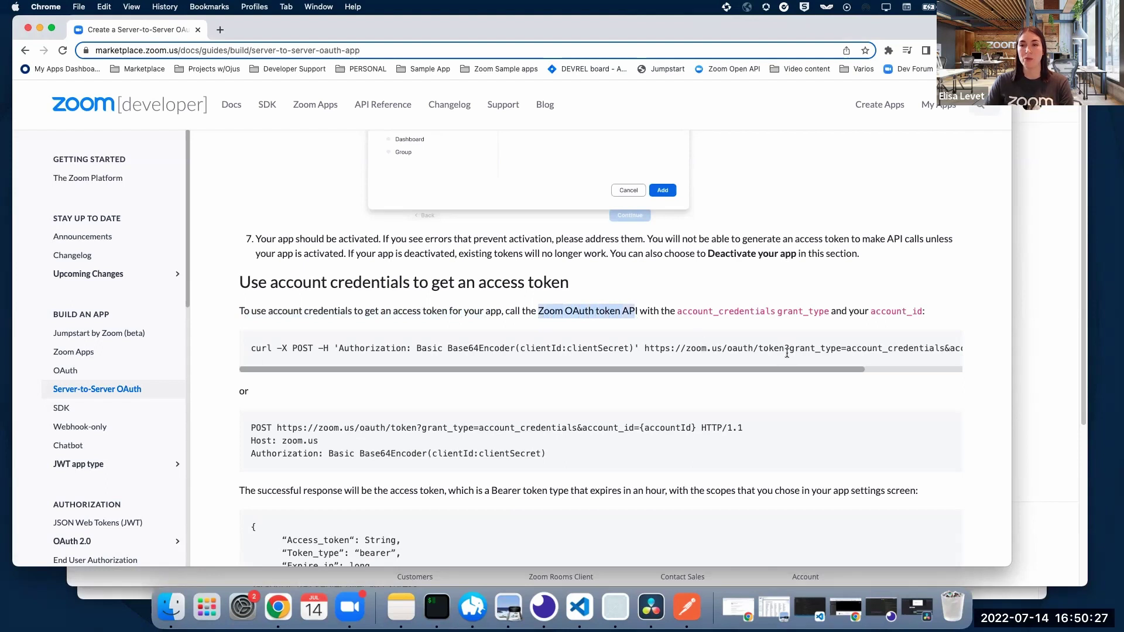
{"action": "left_click_drag", "start_coordinate": [785, 349], "coordinate": [643, 352]}
{"action": "key", "text": "super+c"}
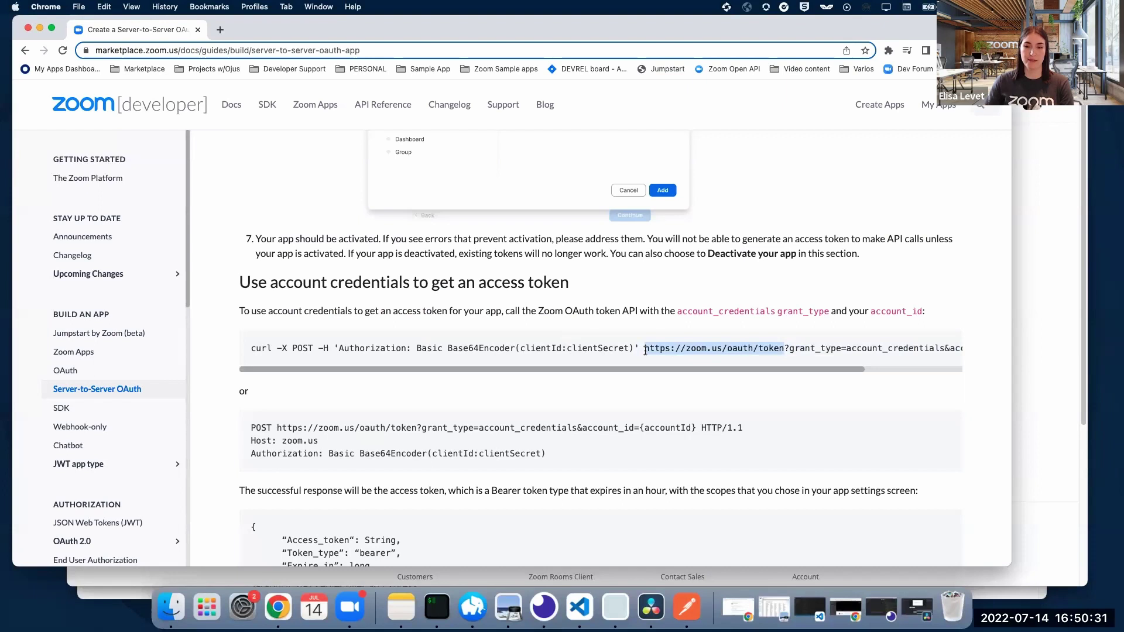
{"action": "left_click", "coordinate": [687, 612]}
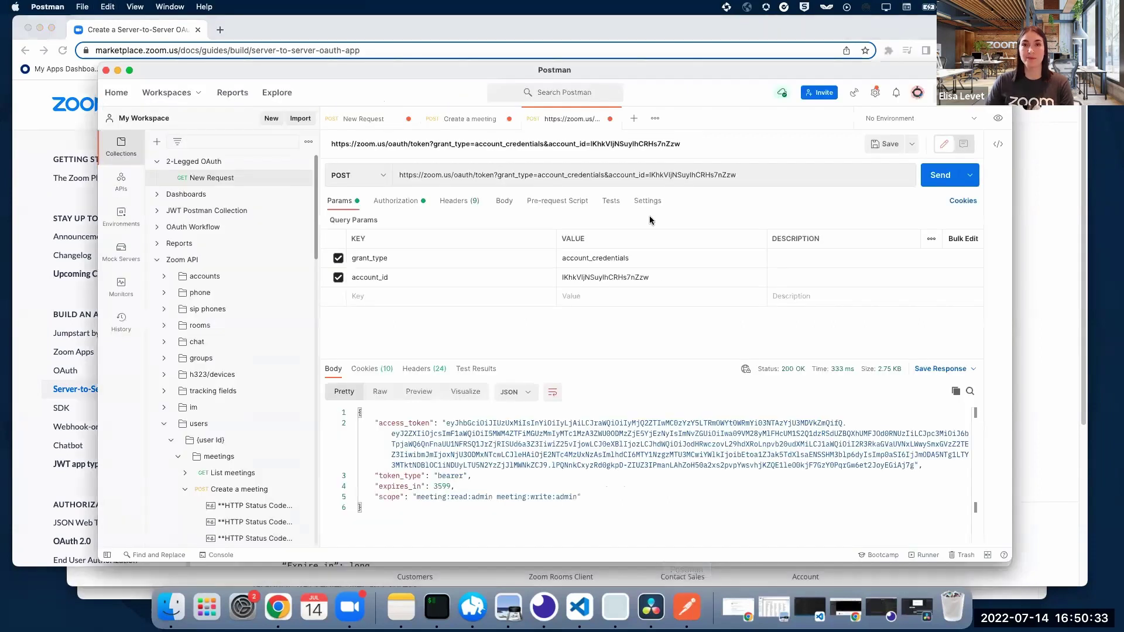
{"action": "left_click", "coordinate": [632, 119]}
{"action": "left_click", "coordinate": [382, 177]}
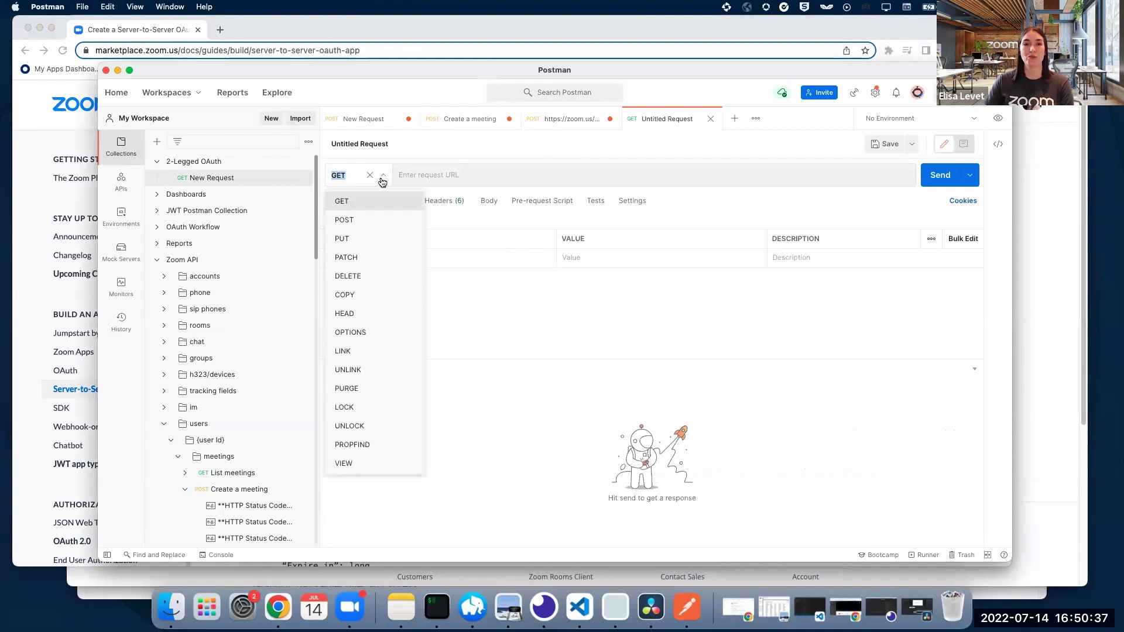
{"action": "left_click", "coordinate": [353, 222]}
{"action": "left_click", "coordinate": [434, 175]}
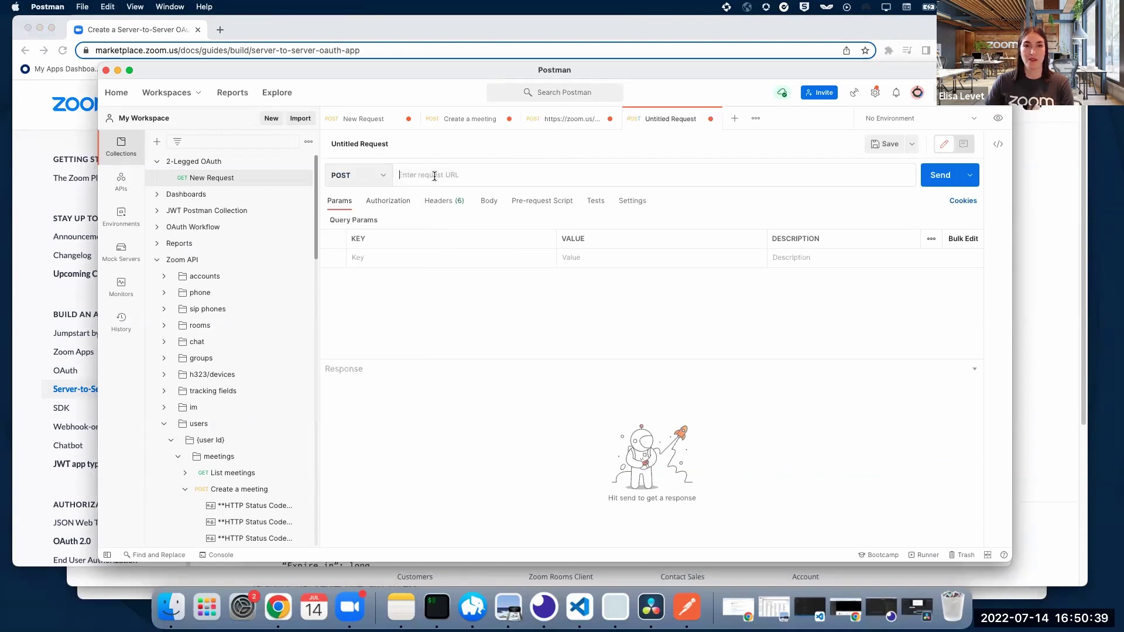
{"action": "key", "text": "super+v"}
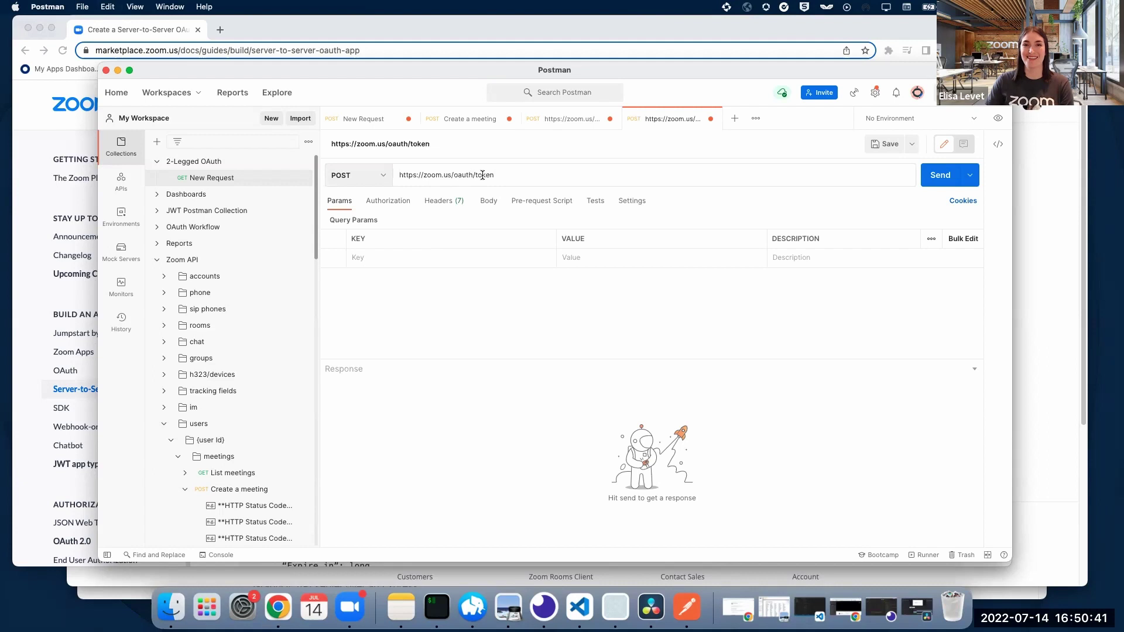
{"action": "left_click_drag", "start_coordinate": [378, 69], "coordinate": [398, 80]}
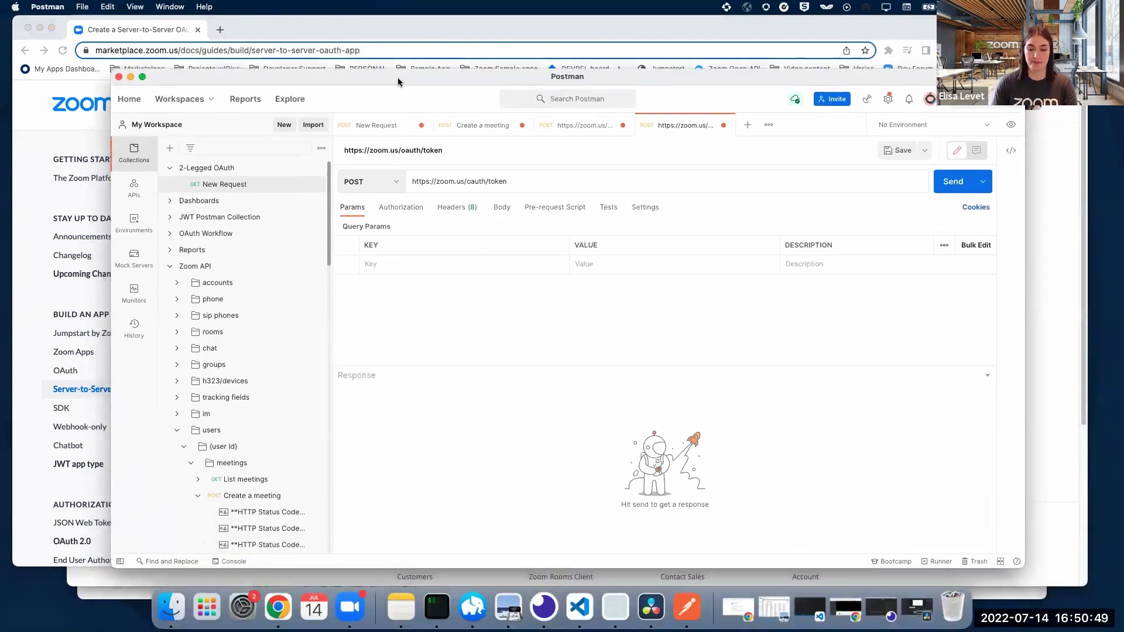
Step: Add the query parameter grant_type=account_credentials
{"action": "type", "text": "?"}
{"action": "left_click", "coordinate": [397, 265]}
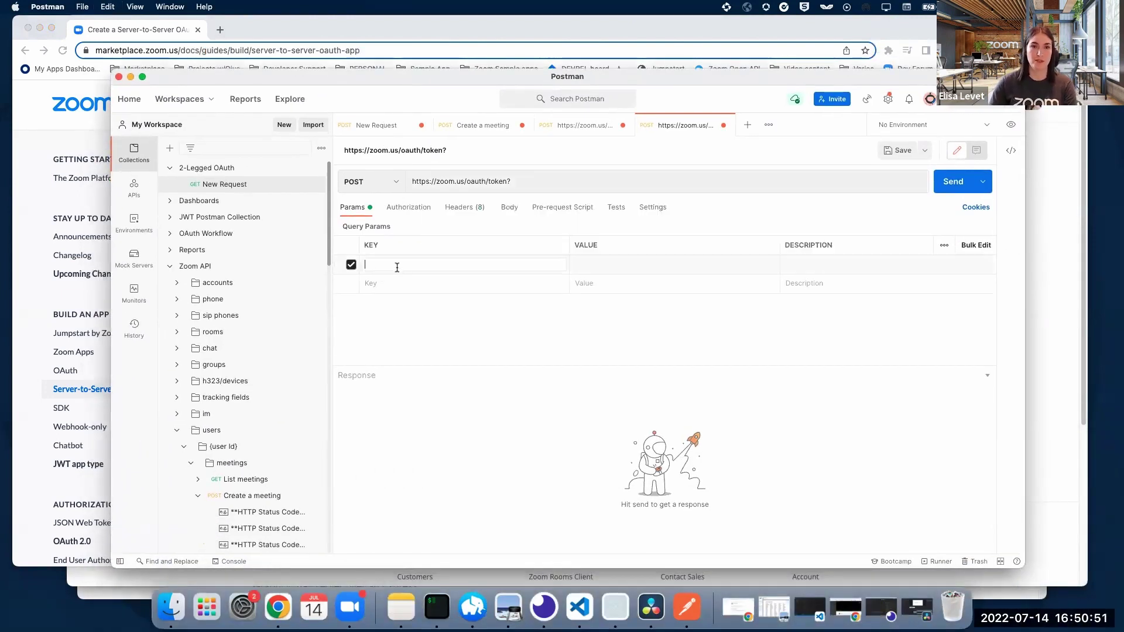
{"action": "type", "text": "grant"}
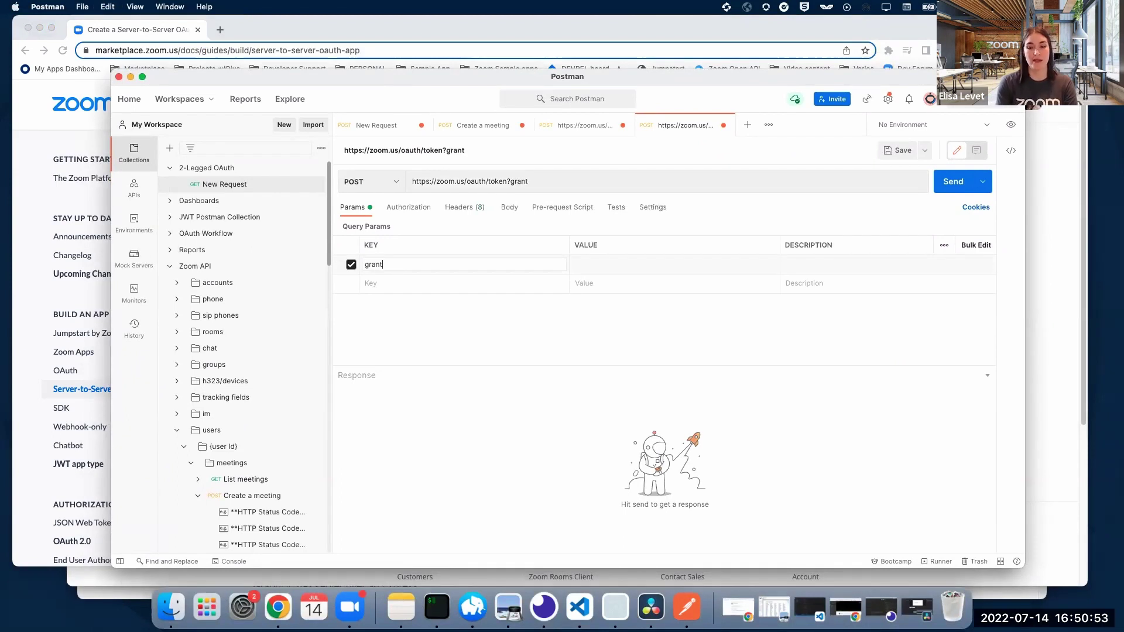
{"action": "type", "text": "_type"}
{"action": "key", "text": "BackSpace"}
{"action": "type", "text": "account_credentials"}
{"action": "key", "text": "Tab"}
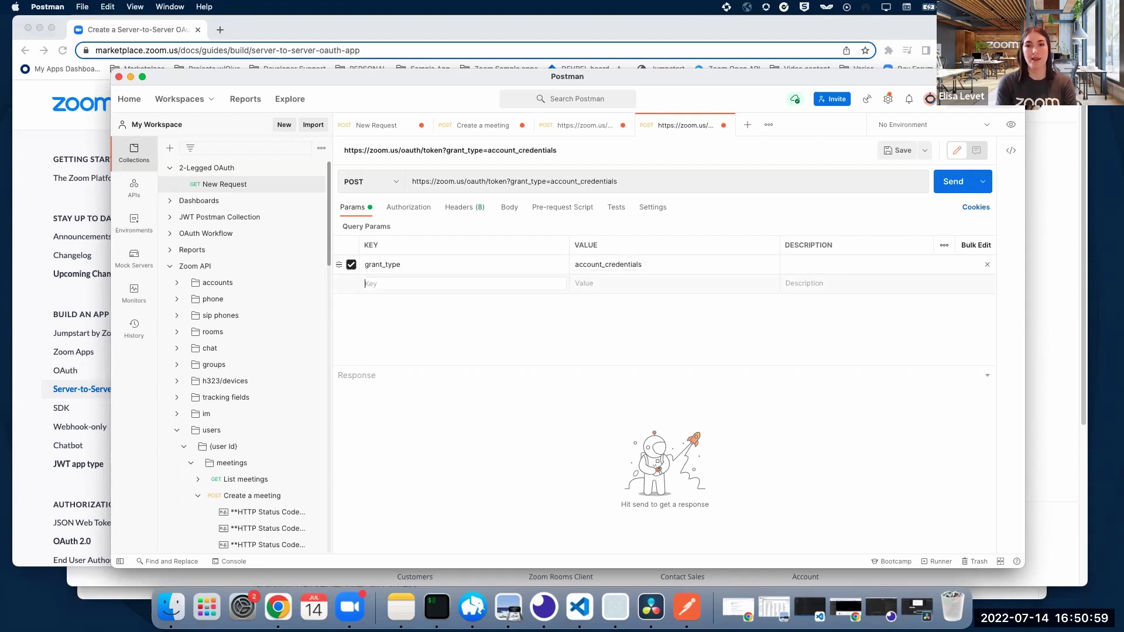
Step: Add an account_id parameter holding the Hello World app's Account ID from Marketplace
{"action": "left_click_drag", "start_coordinate": [370, 73], "coordinate": [350, 67]}
{"action": "type", "text": "account_id"}
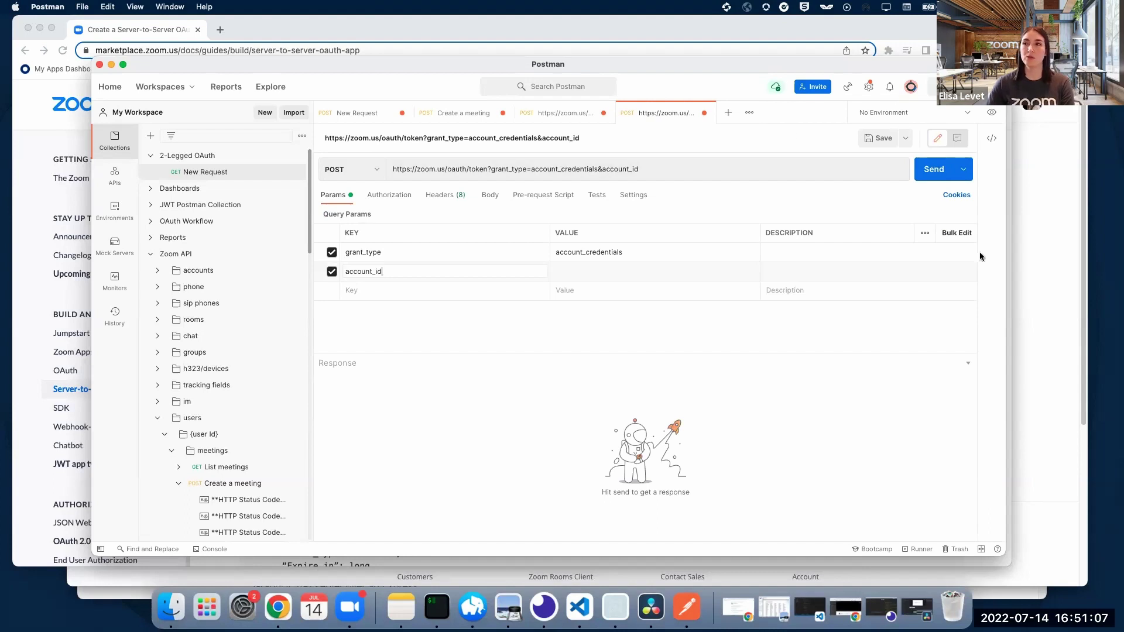
{"action": "left_click", "coordinate": [848, 31]}
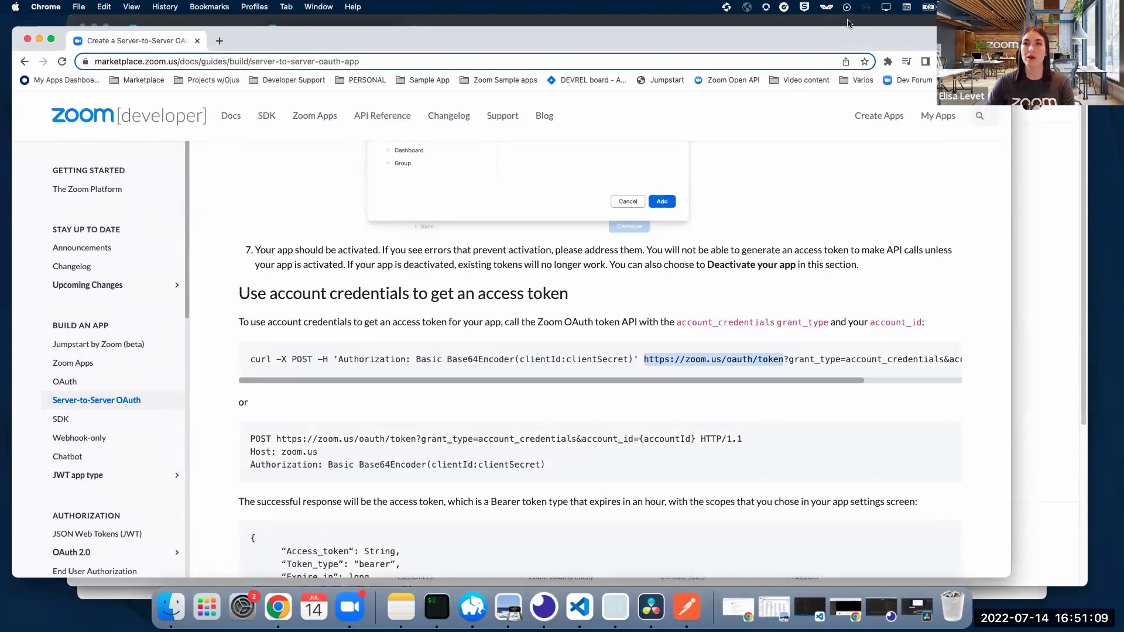
{"action": "left_click", "coordinate": [848, 23]}
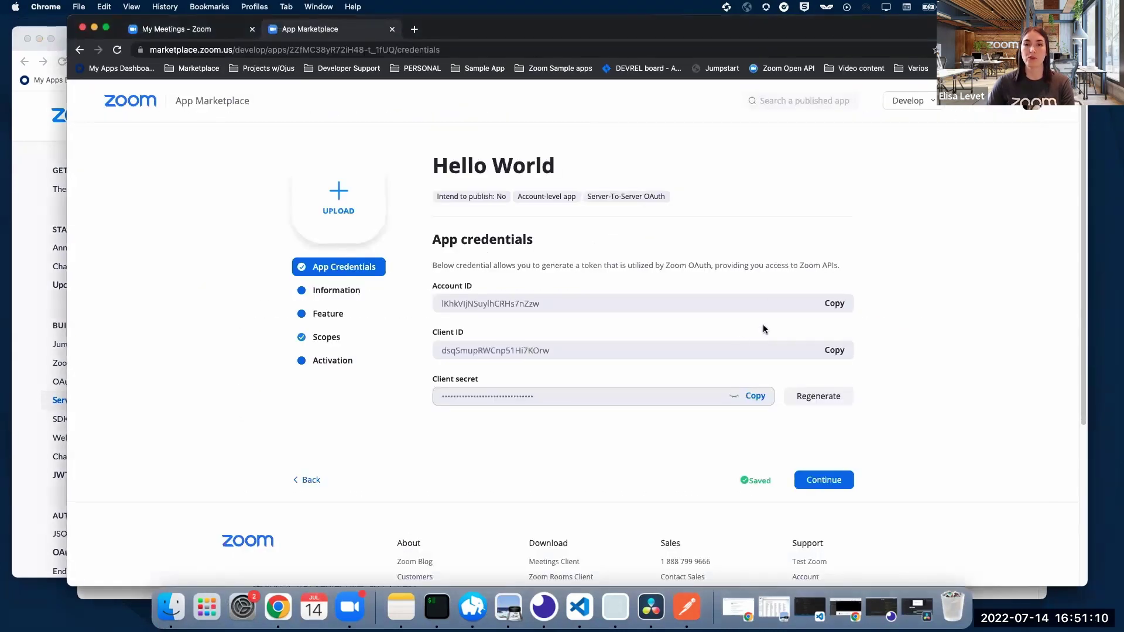
{"action": "left_click", "coordinate": [835, 305]}
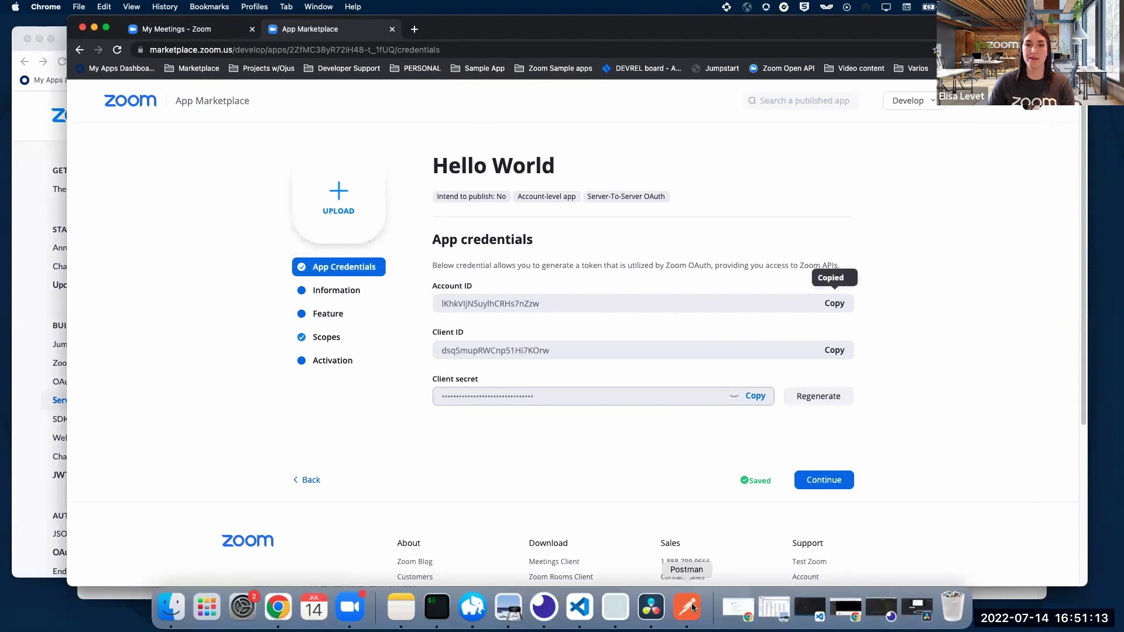
{"action": "left_click", "coordinate": [688, 606]}
{"action": "left_click", "coordinate": [651, 272]}
{"action": "key", "text": "super+v"}
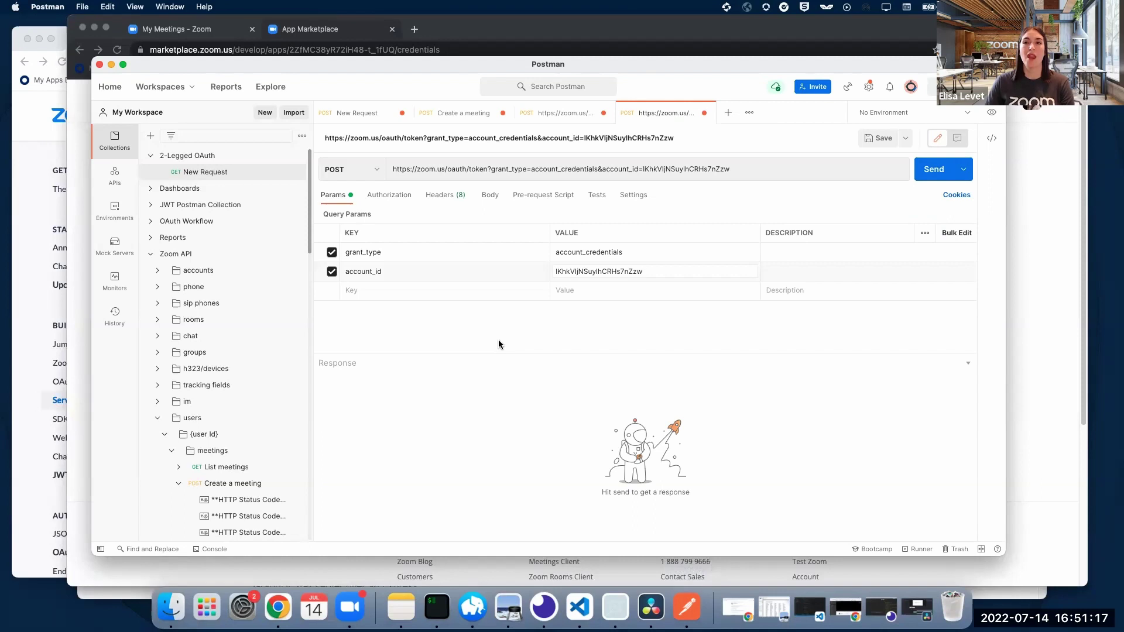
{"action": "left_click", "coordinate": [26, 152]}
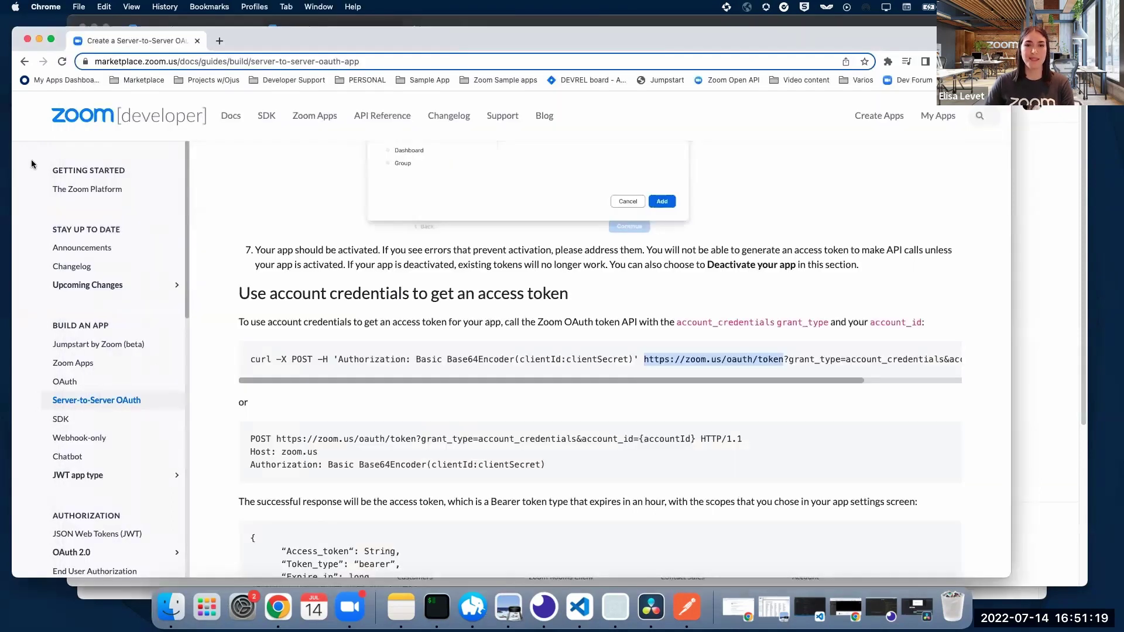
{"action": "scroll", "coordinate": [458, 464], "scroll_direction": "down", "scroll_amount": 1}
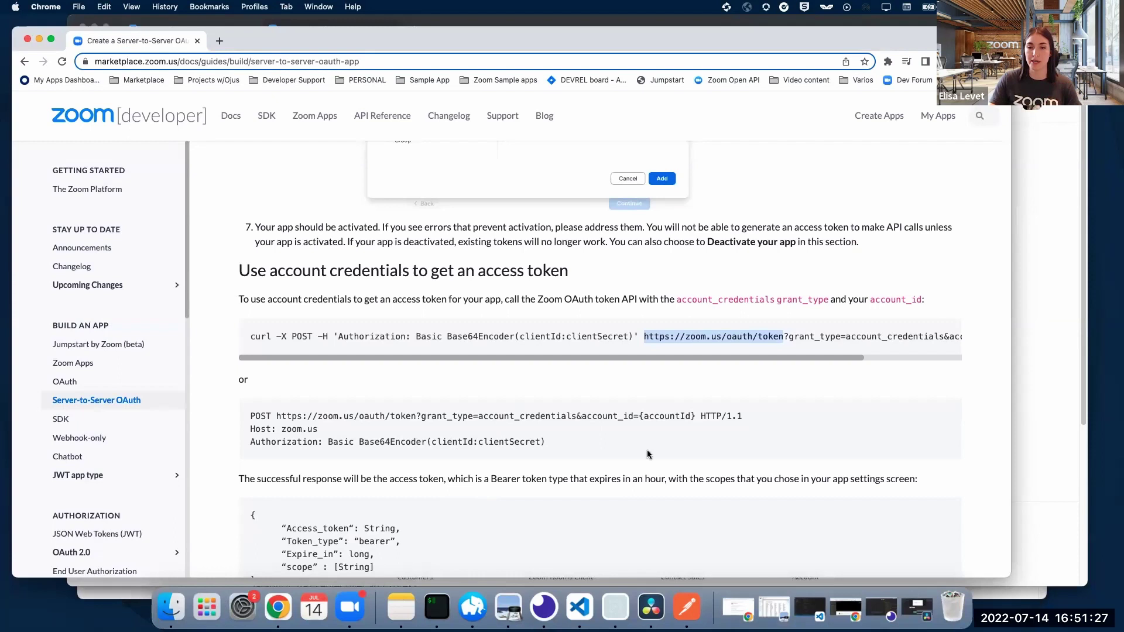
{"action": "left_click", "coordinate": [692, 615]}
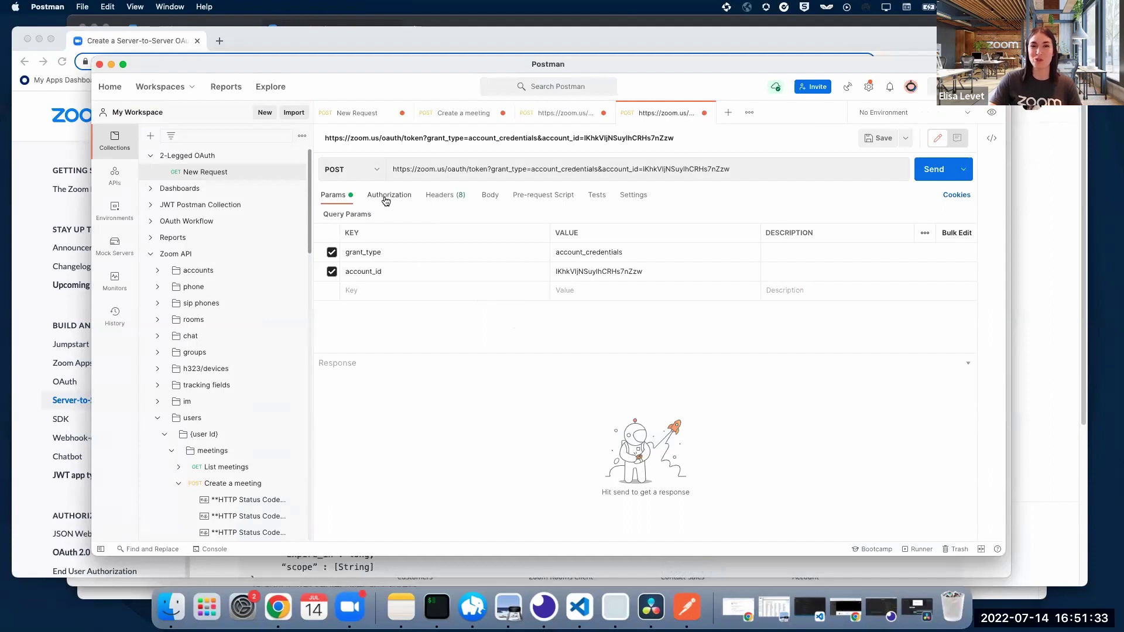
Step: Set the request's authorization to Basic Auth and clear the old username and password
{"action": "left_click", "coordinate": [393, 202]}
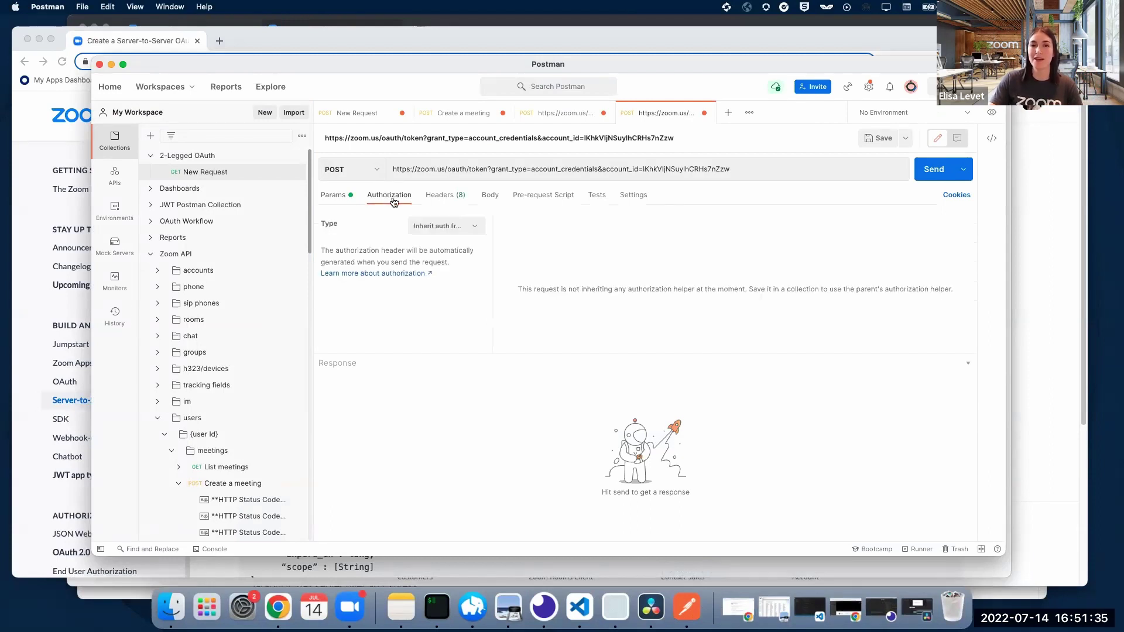
{"action": "left_click", "coordinate": [439, 227]}
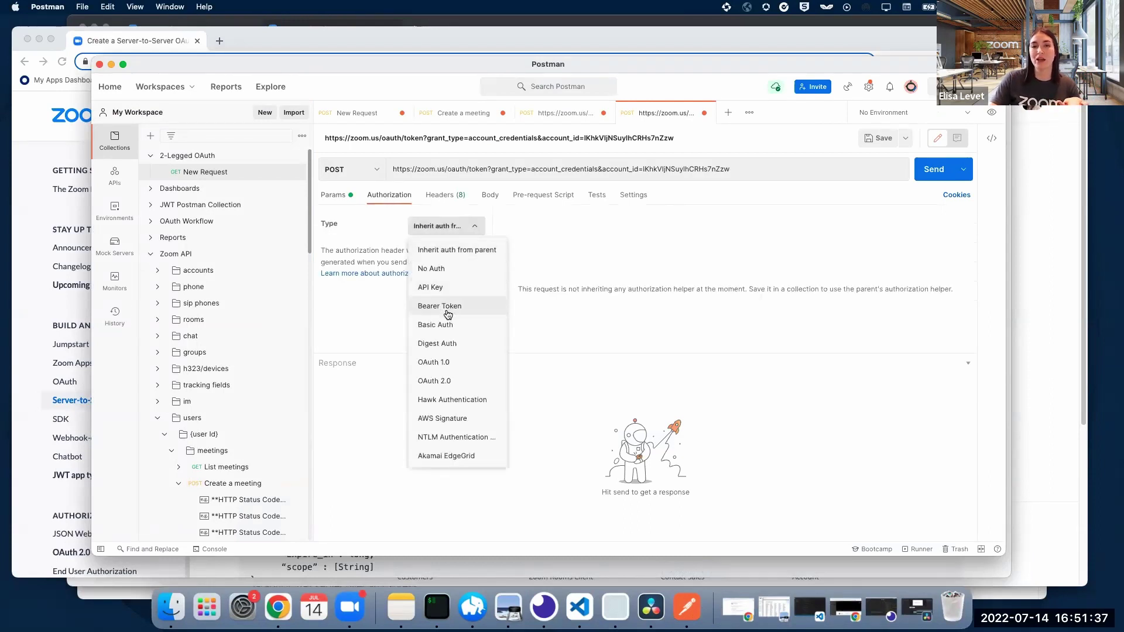
{"action": "left_click", "coordinate": [452, 327]}
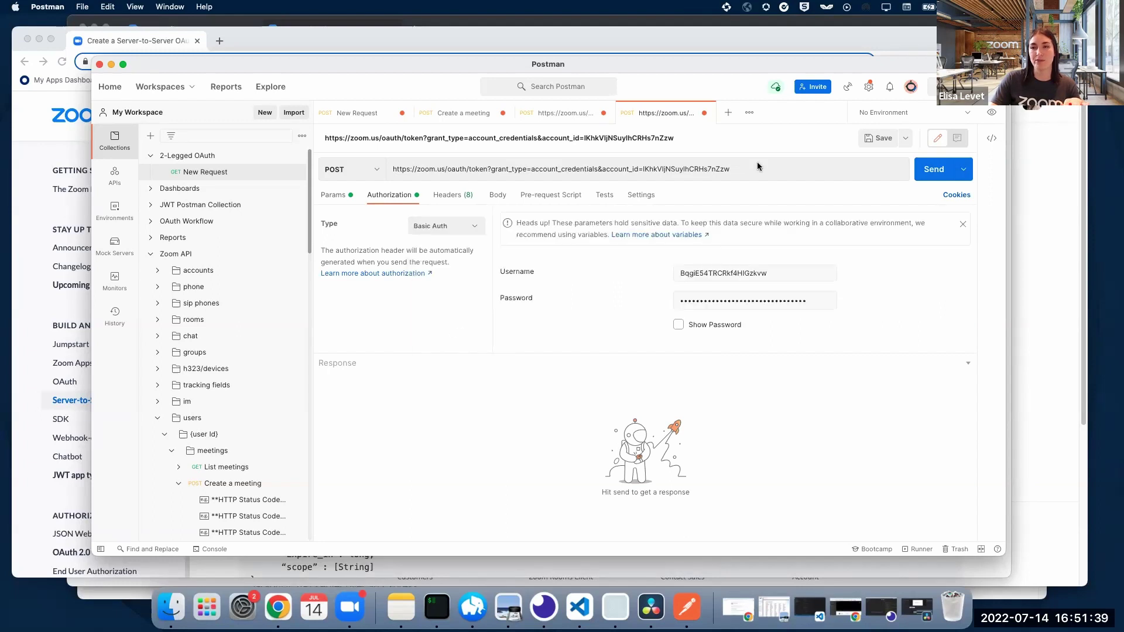
{"action": "left_click_drag", "start_coordinate": [787, 271], "coordinate": [645, 270]}
{"action": "key", "text": "BackSpace"}
{"action": "key", "text": "Tab"}
{"action": "key", "text": "BackSpace"}
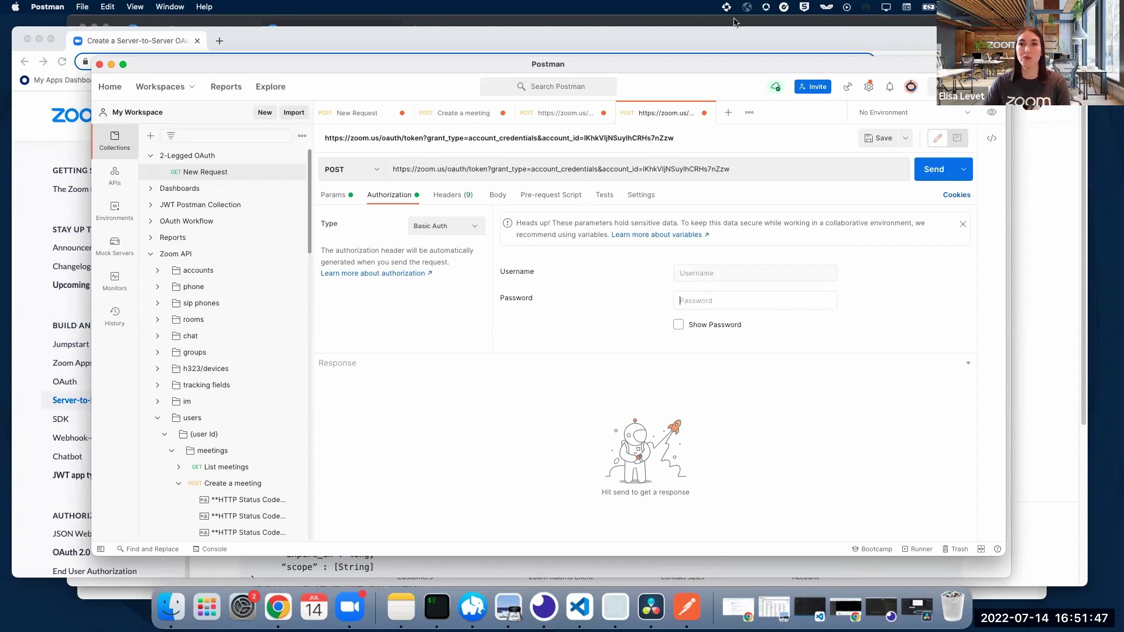
Step: Use the app's Client ID as the Basic Auth username
{"action": "left_click", "coordinate": [735, 22]}
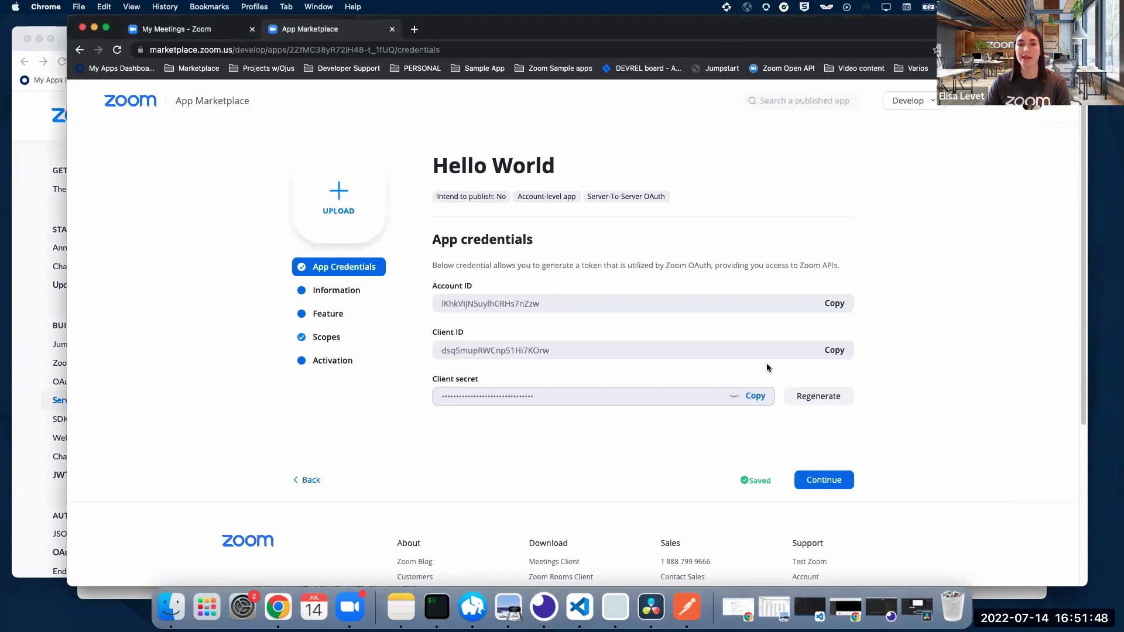
{"action": "left_click", "coordinate": [829, 351]}
{"action": "left_click", "coordinate": [686, 607]}
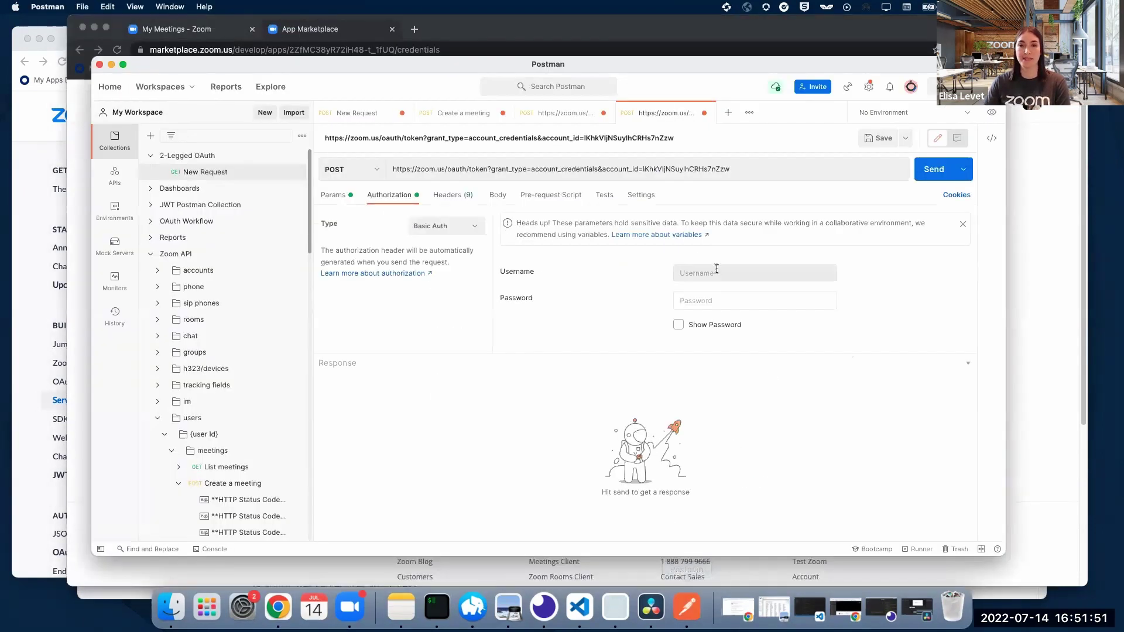
{"action": "left_click", "coordinate": [718, 270]}
{"action": "key", "text": "super+v"}
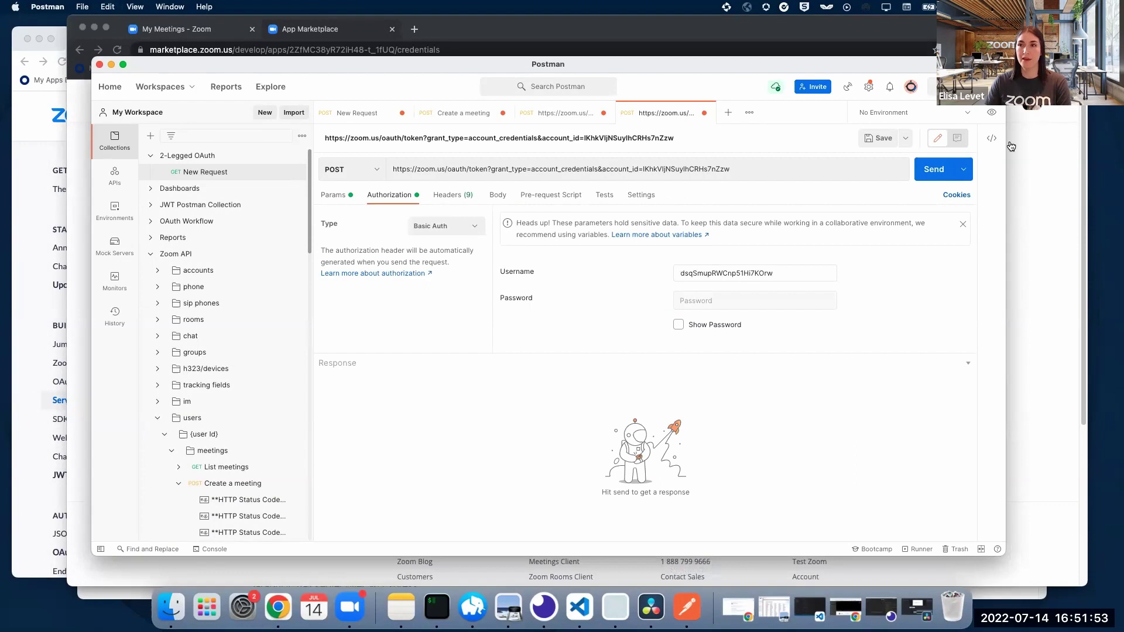
Step: Use the app's client secret as the Basic Auth password
{"action": "left_click", "coordinate": [1011, 146]}
{"action": "left_click", "coordinate": [753, 397]}
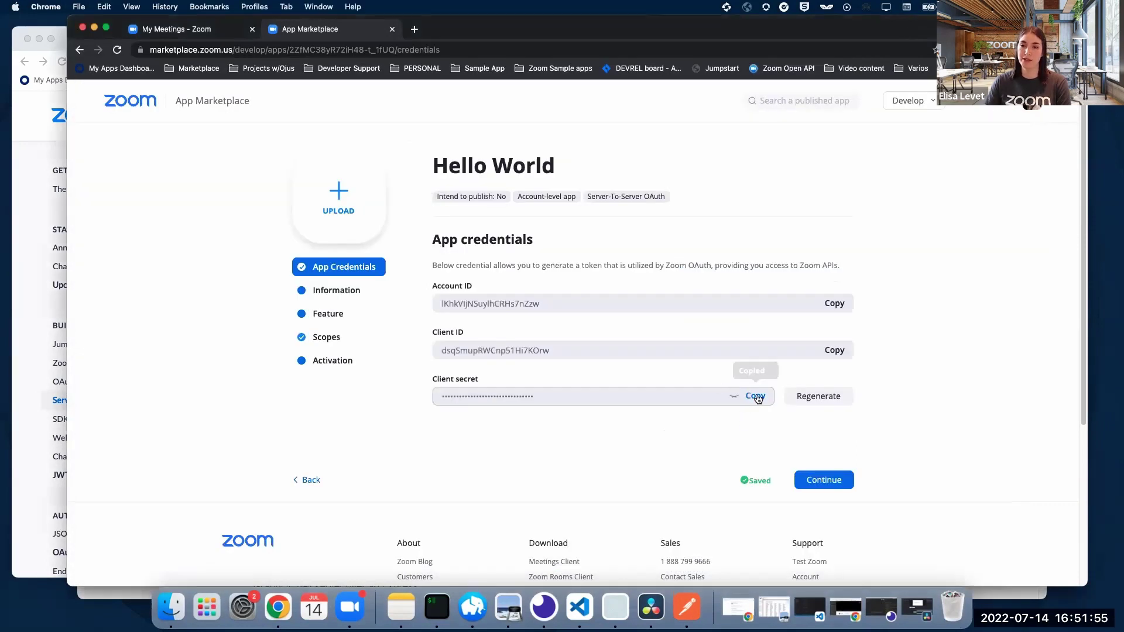
{"action": "left_click", "coordinate": [686, 606]}
{"action": "left_click", "coordinate": [724, 302]}
{"action": "key", "text": "super+v"}
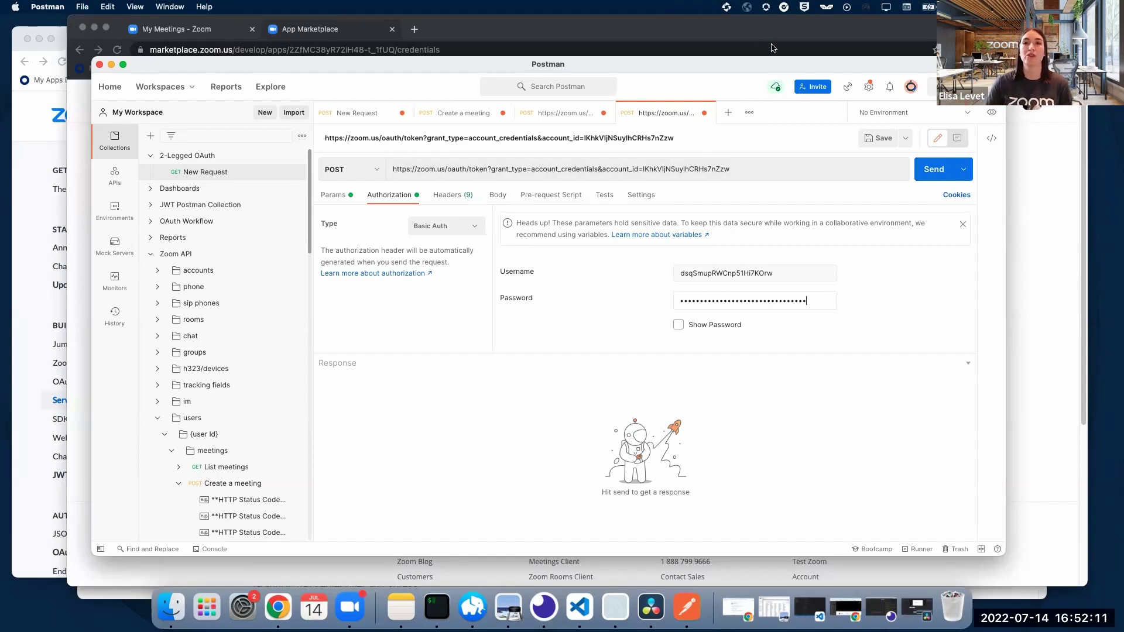
{"action": "key", "text": "super+Tab"}
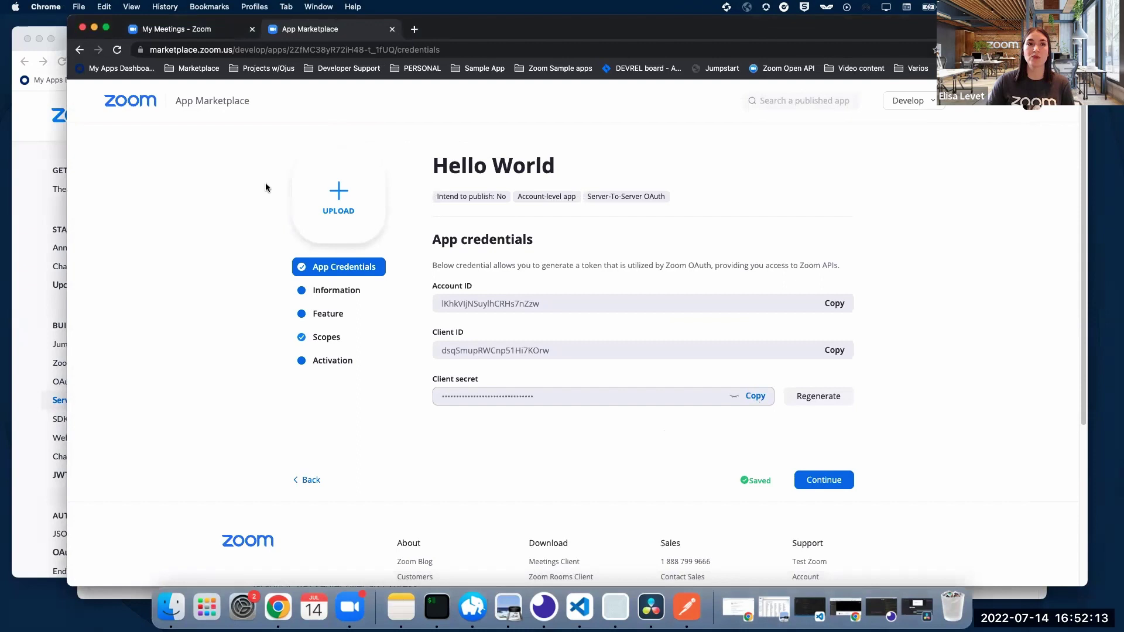
{"action": "left_click", "coordinate": [687, 607]}
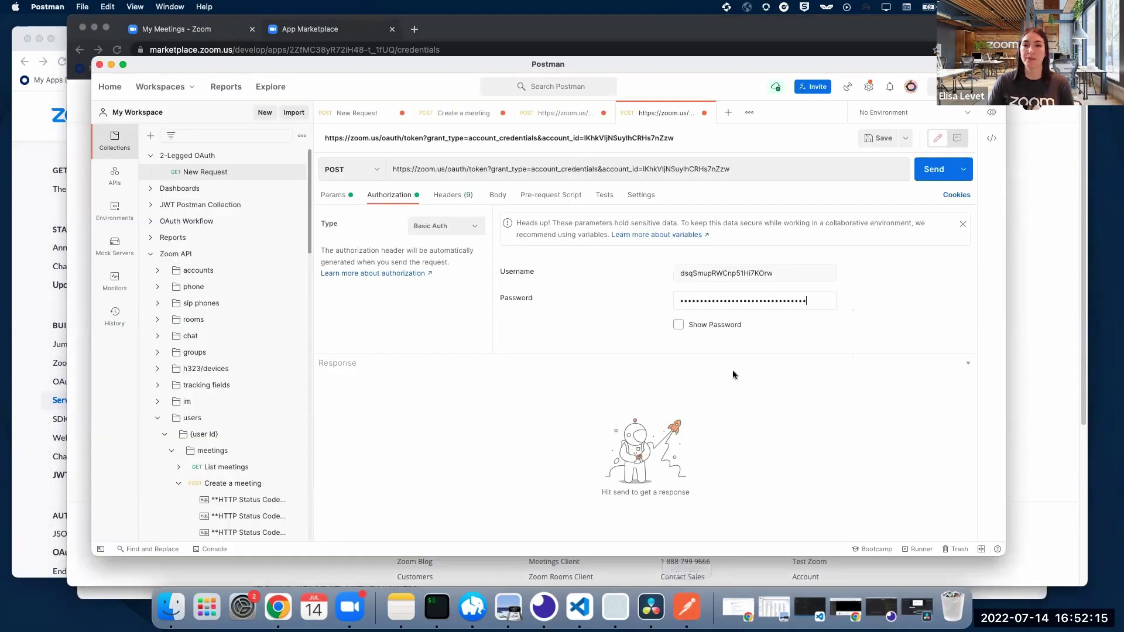
{"action": "left_click", "coordinate": [338, 197]}
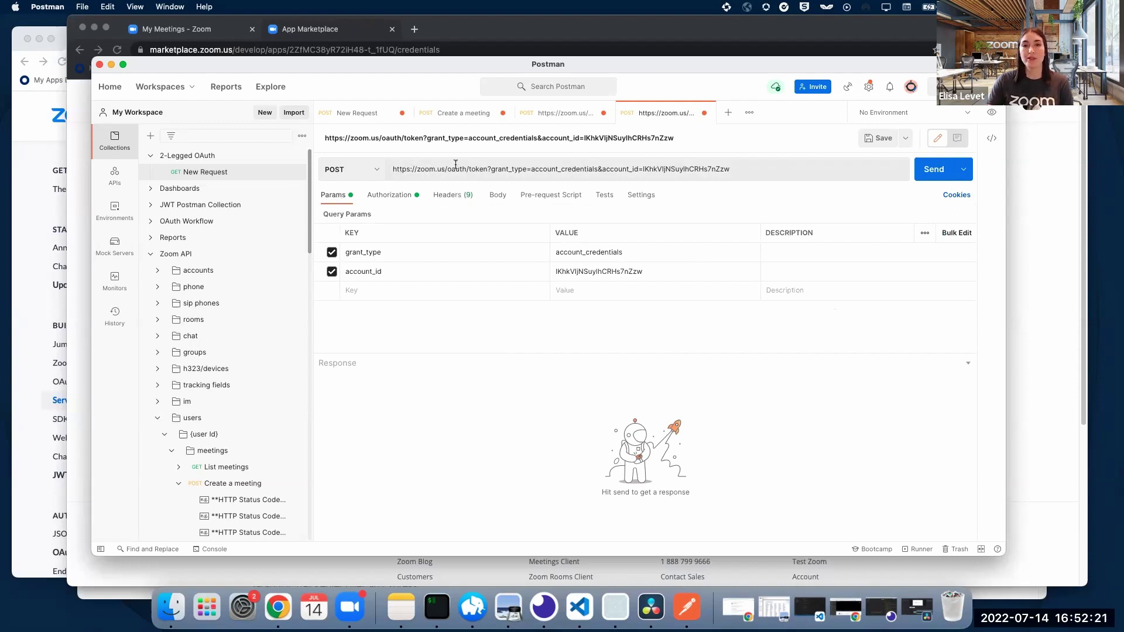
{"action": "left_click", "coordinate": [488, 168]}
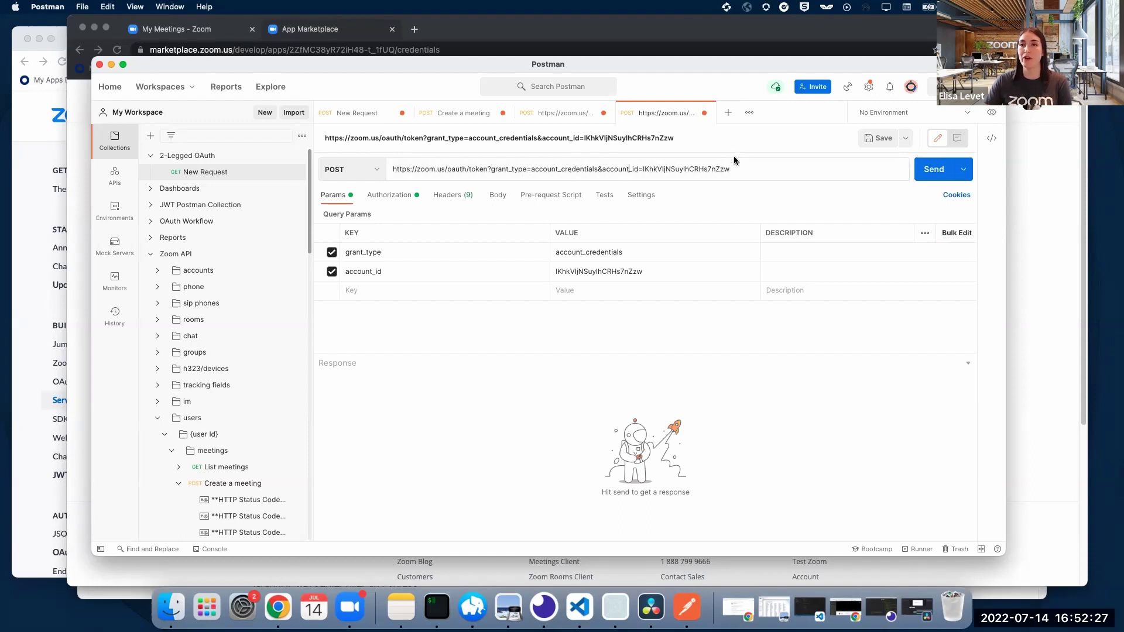
{"action": "left_click", "coordinate": [922, 171]}
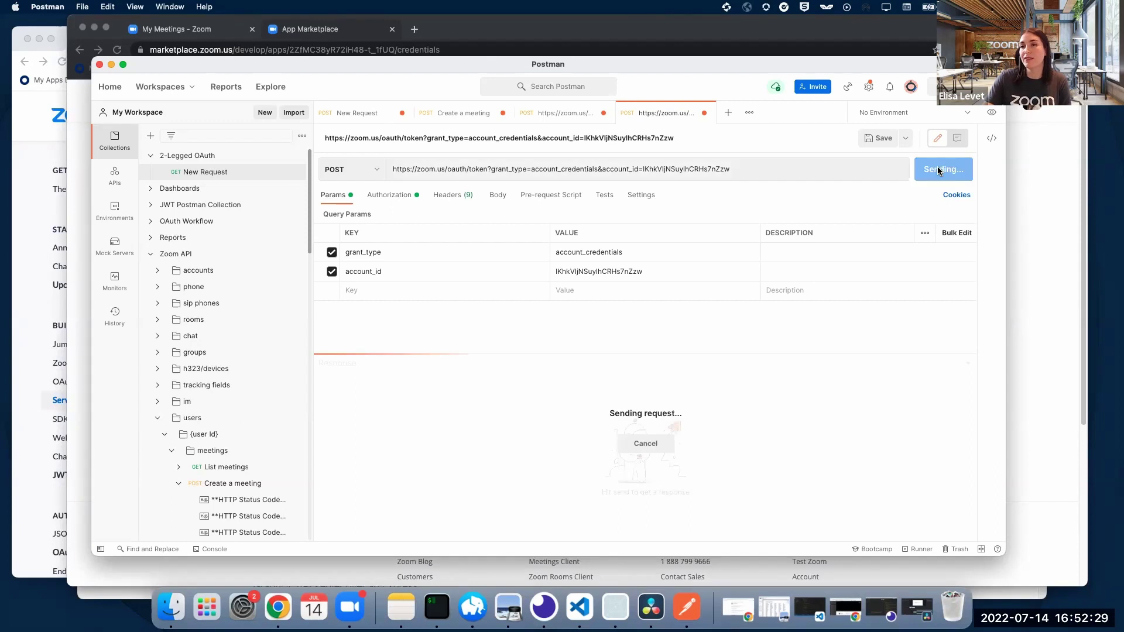
{"action": "left_click_drag", "start_coordinate": [694, 353], "coordinate": [694, 333]}
Step: Check the scope and bearer token_type in the response, then copy the access_token value
{"action": "left_click_drag", "start_coordinate": [440, 398], "coordinate": [831, 429]}
{"action": "left_click_drag", "start_coordinate": [412, 472], "coordinate": [540, 480]}
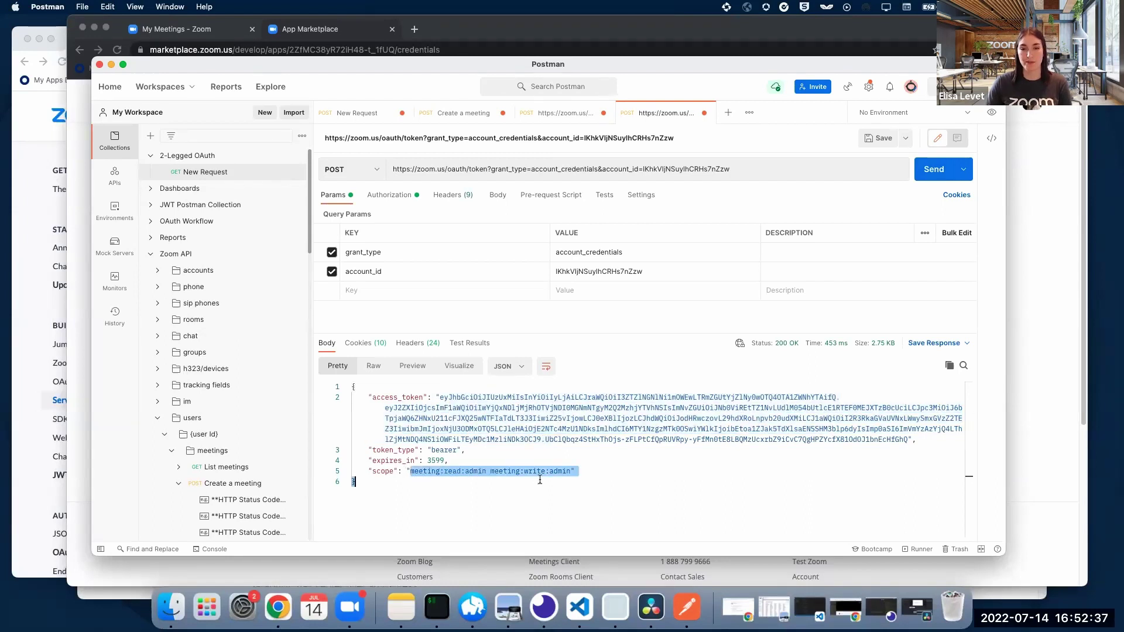
{"action": "left_click", "coordinate": [442, 452]}
{"action": "key", "text": "shift+Left"}
{"action": "key", "text": "shift+Left"}
{"action": "key", "text": "shift+Left"}
{"action": "key", "text": "shift+Left"}
{"action": "key", "text": "shift+Left"}
{"action": "key", "text": "shift+Left"}
{"action": "key", "text": "shift+Left"}
{"action": "key", "text": "shift+Left"}
{"action": "key", "text": "shift+Left"}
{"action": "key", "text": "shift+Left"}
{"action": "key", "text": "shift+Left"}
{"action": "key", "text": "shift+Left"}
{"action": "key", "text": "shift+Right"}
{"action": "left_click", "coordinate": [456, 448], "text": "shift"}
{"action": "left_click_drag", "start_coordinate": [485, 456], "coordinate": [434, 451]}
{"action": "left_click", "coordinate": [420, 461]}
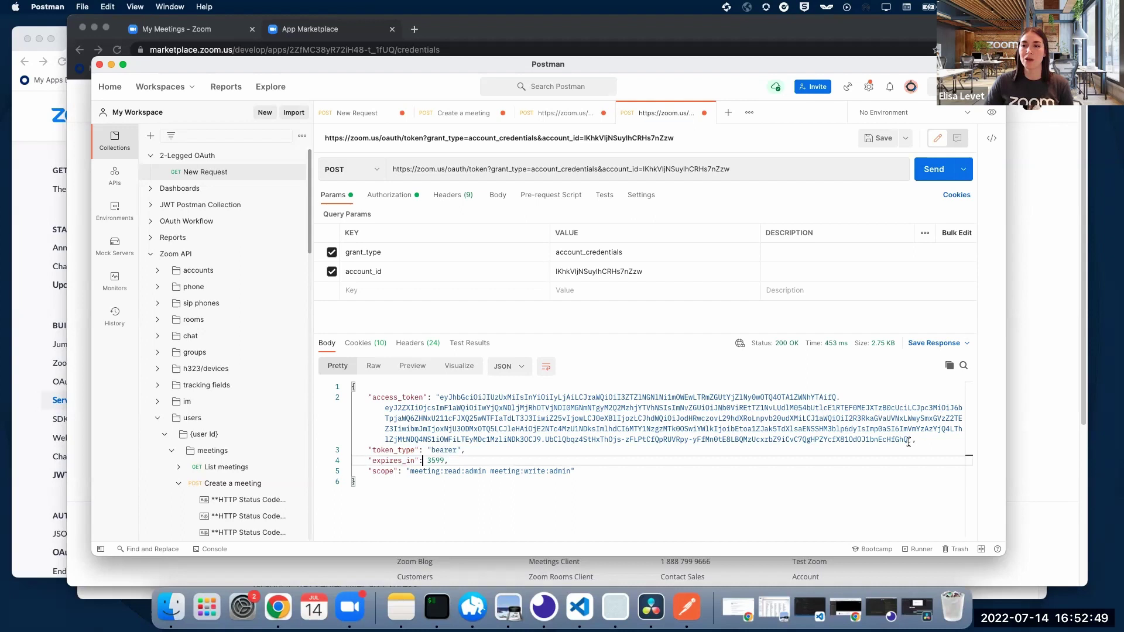
{"action": "left_click_drag", "start_coordinate": [908, 440], "coordinate": [448, 400]}
{"action": "right_click", "coordinate": [448, 400]}
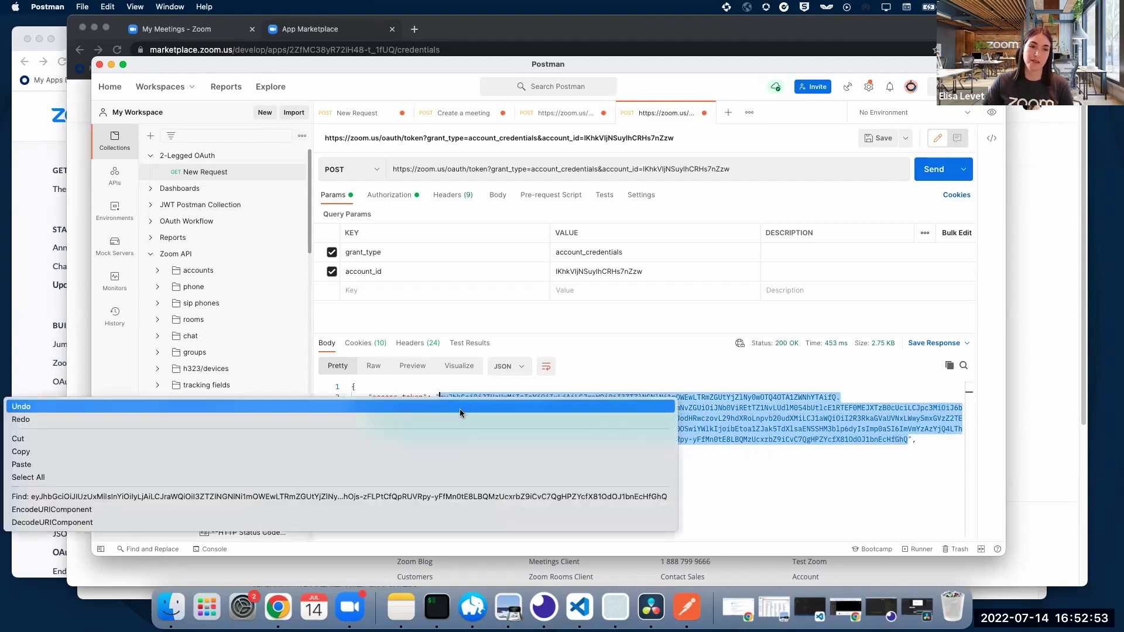
{"action": "left_click", "coordinate": [421, 451]}
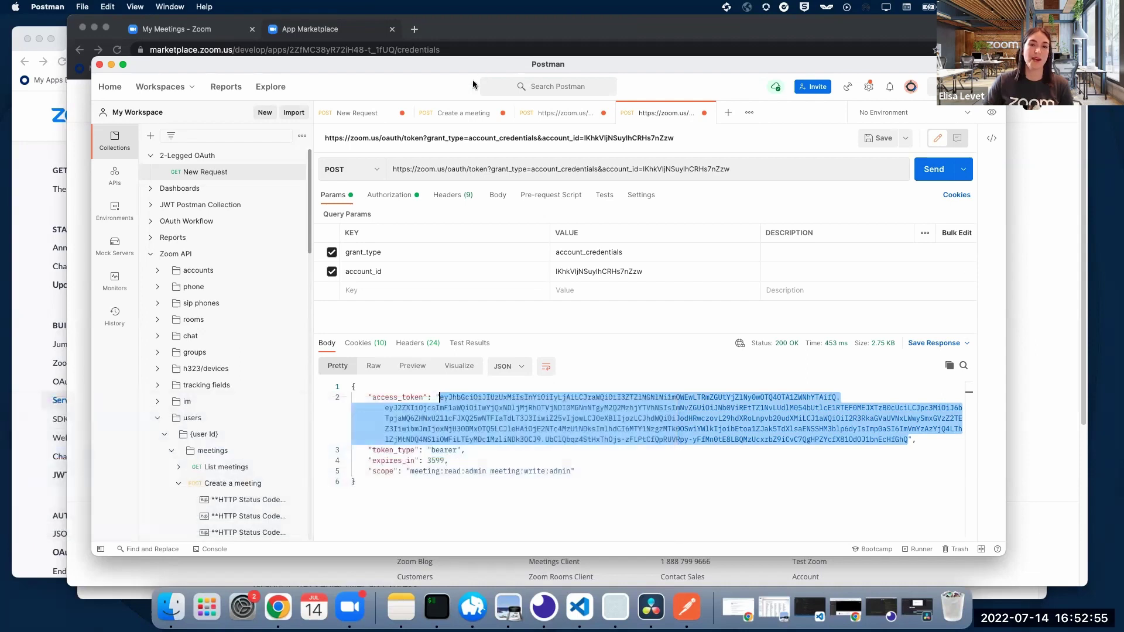
Step: Open the Create a meeting request and review its body fields, including password and agenda
{"action": "left_click", "coordinate": [469, 113]}
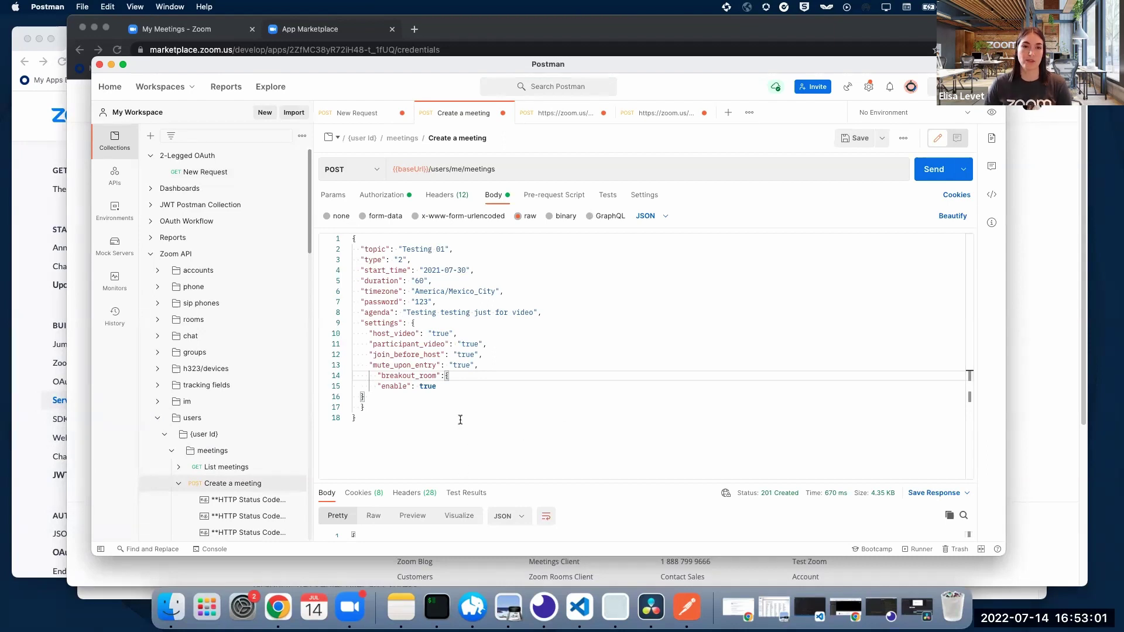
{"action": "left_click", "coordinate": [368, 250]}
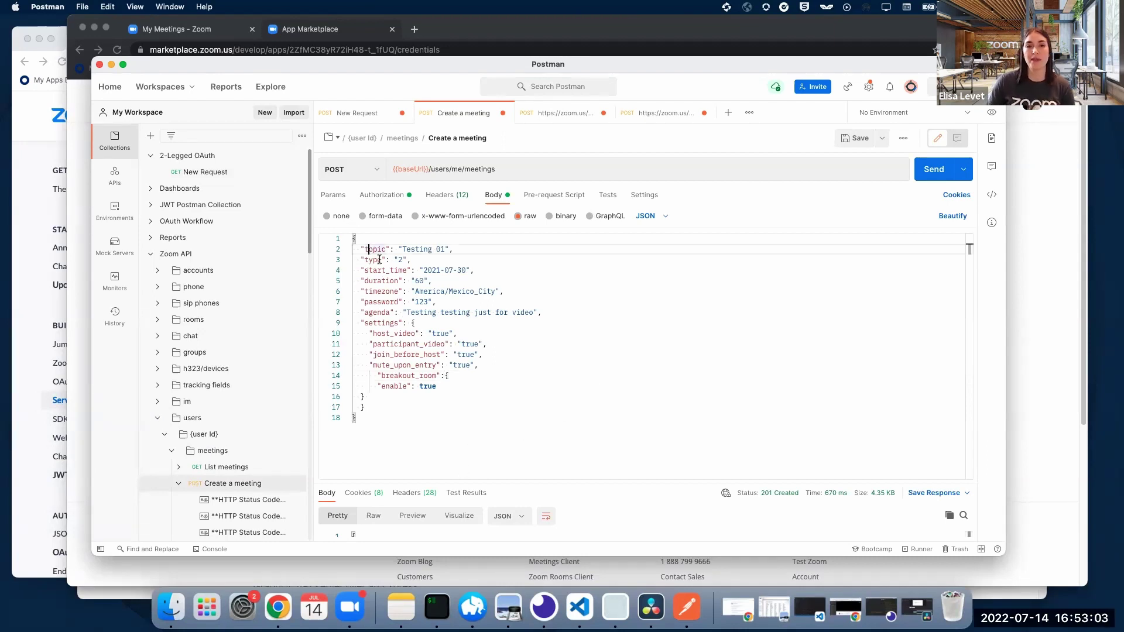
{"action": "left_click", "coordinate": [381, 261]}
{"action": "left_click", "coordinate": [386, 270]}
{"action": "left_click", "coordinate": [380, 302]}
{"action": "left_click", "coordinate": [369, 313]}
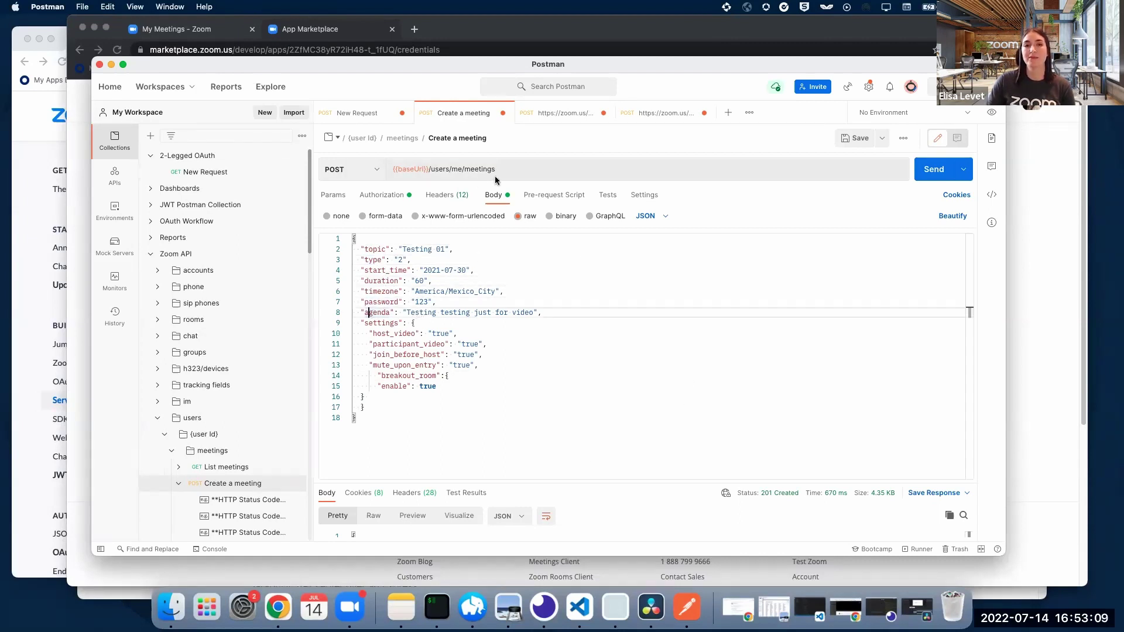
{"action": "left_click", "coordinate": [435, 170]}
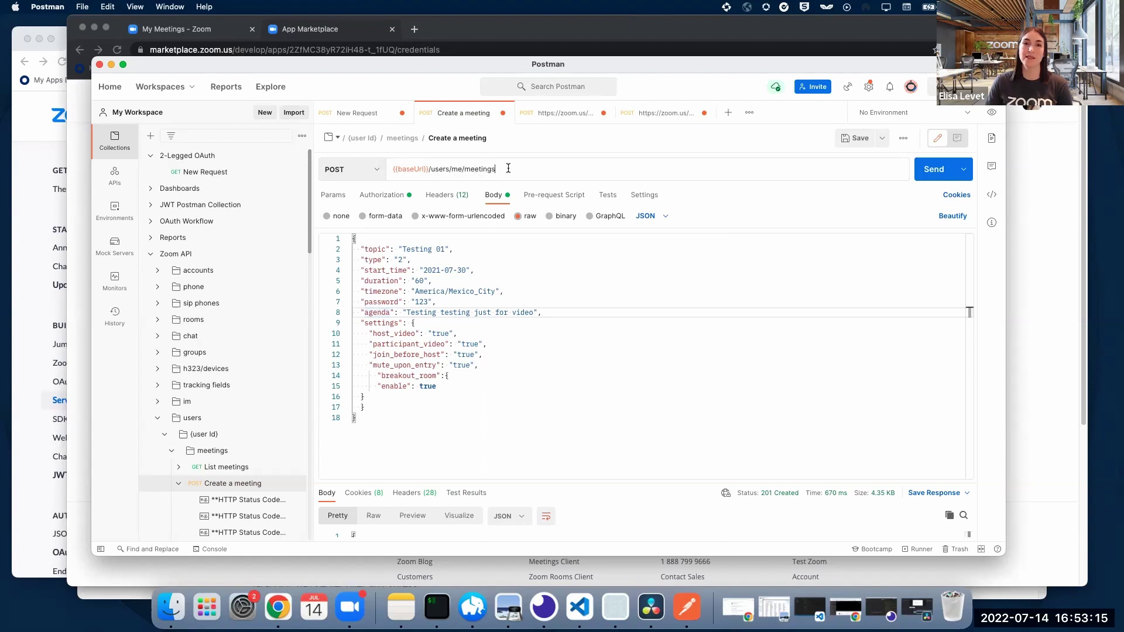
Step: Keep Bearer Token authorization and swap the old token for the new access token
{"action": "left_click", "coordinate": [384, 196]}
{"action": "left_click", "coordinate": [433, 226]}
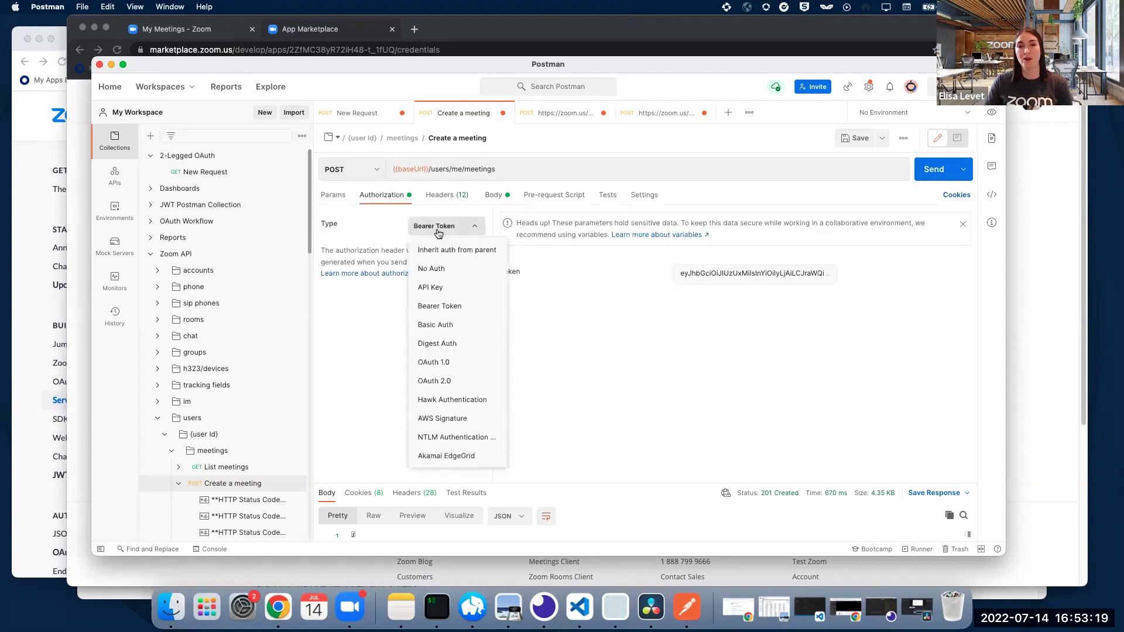
{"action": "left_click", "coordinate": [445, 310]}
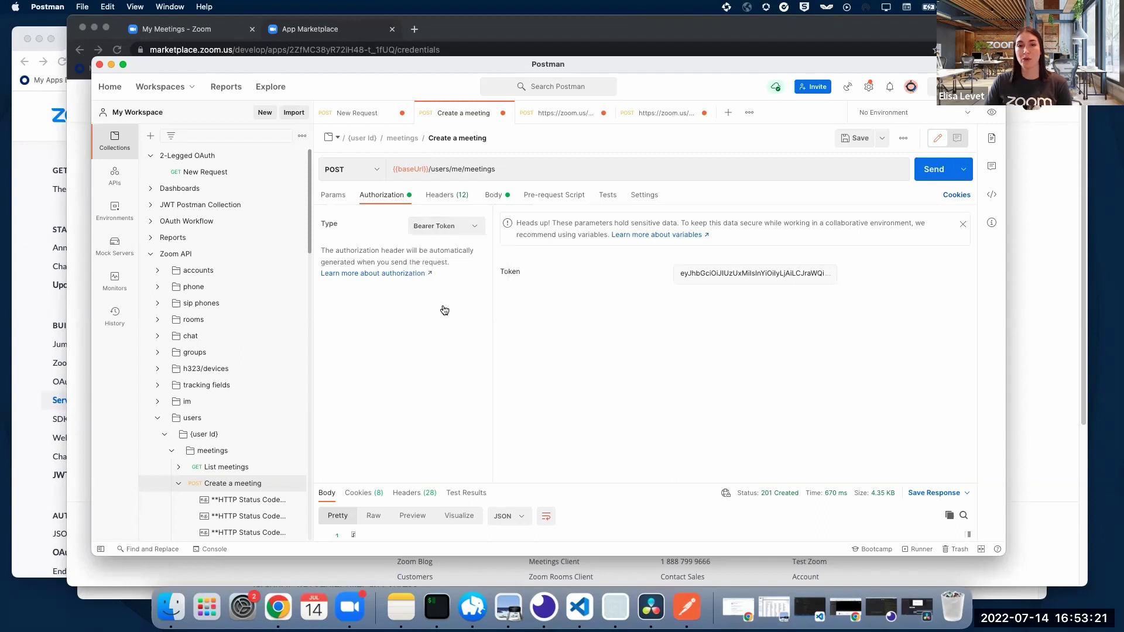
{"action": "left_click", "coordinate": [749, 273]}
{"action": "key", "text": "super+a"}
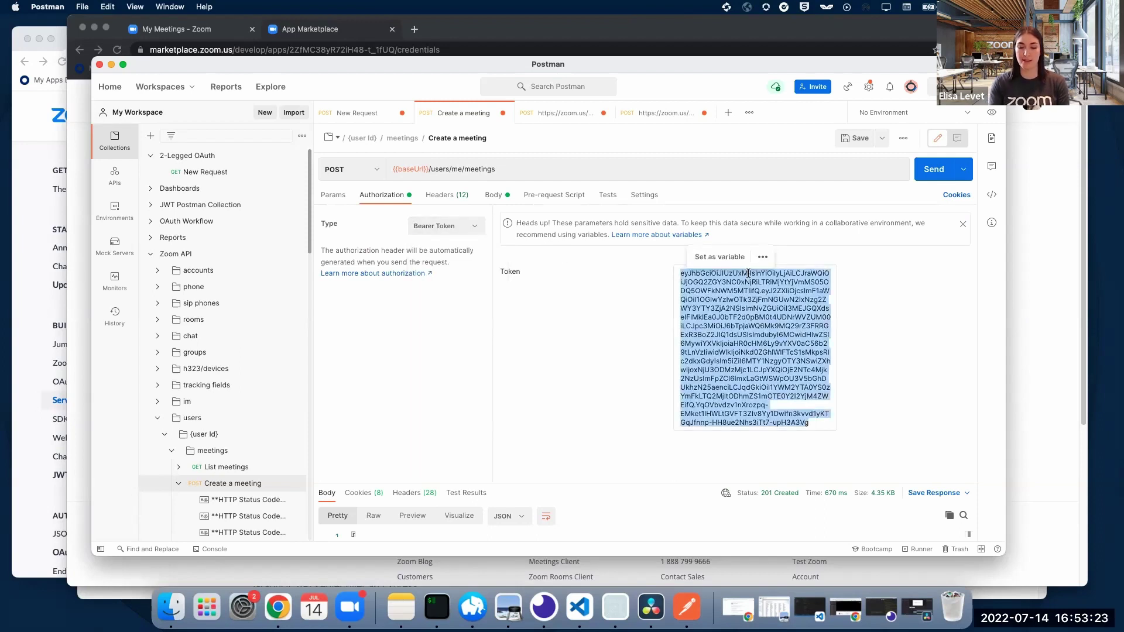
{"action": "key", "text": "BackSpace"}
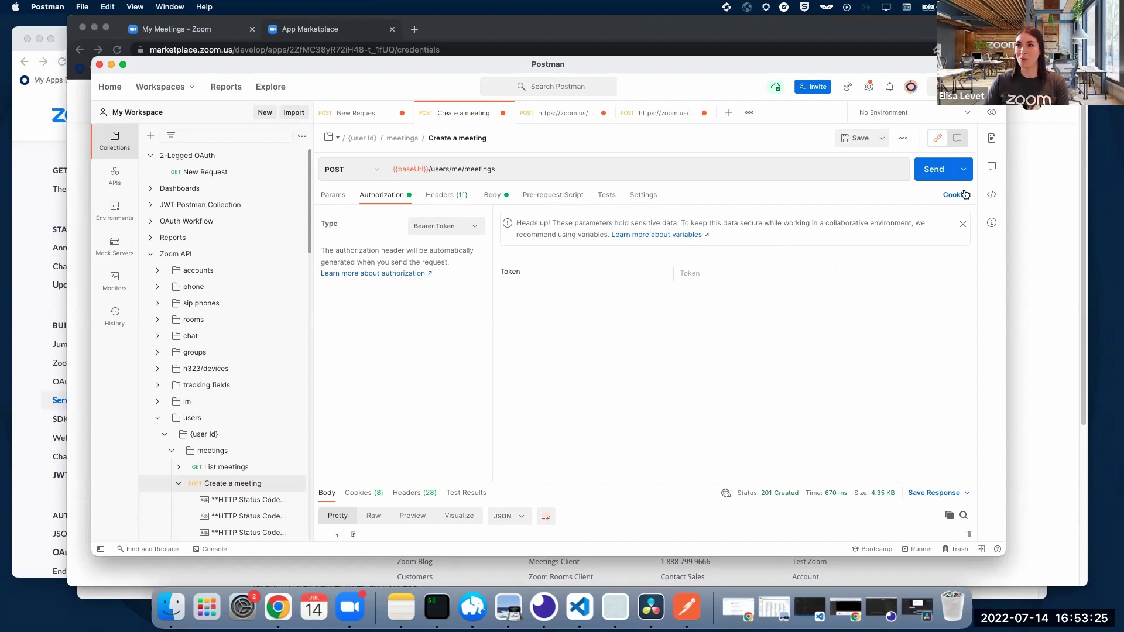
{"action": "key", "text": "super+v"}
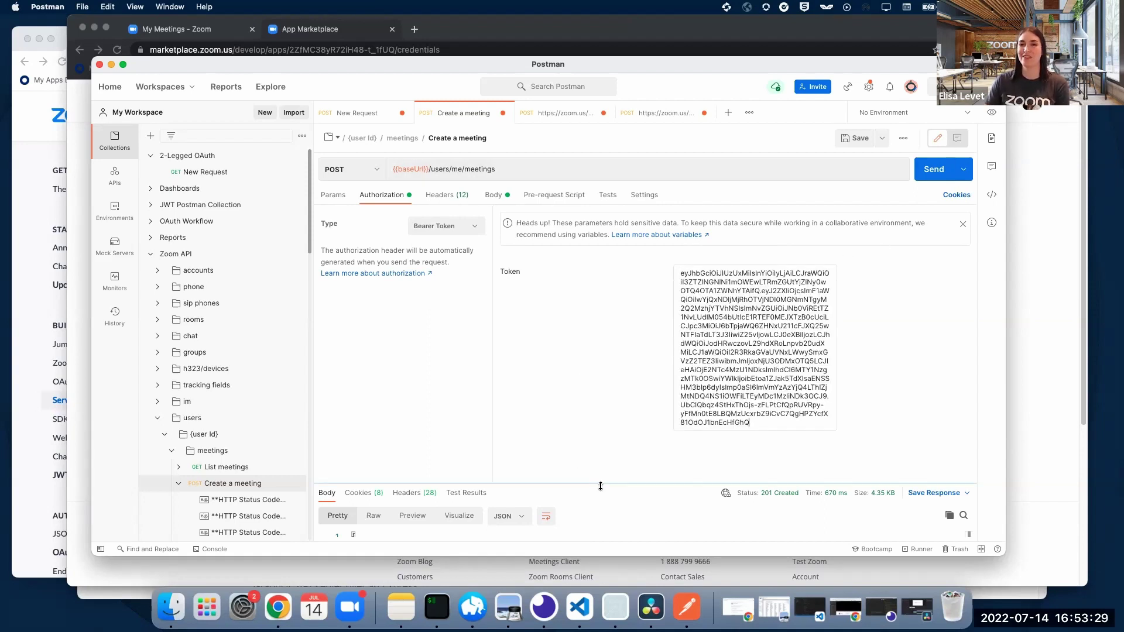
Step: Send the Create a meeting request and review the 201 Created JSON for meeting 'Testing 01'
{"action": "left_click", "coordinate": [930, 169]}
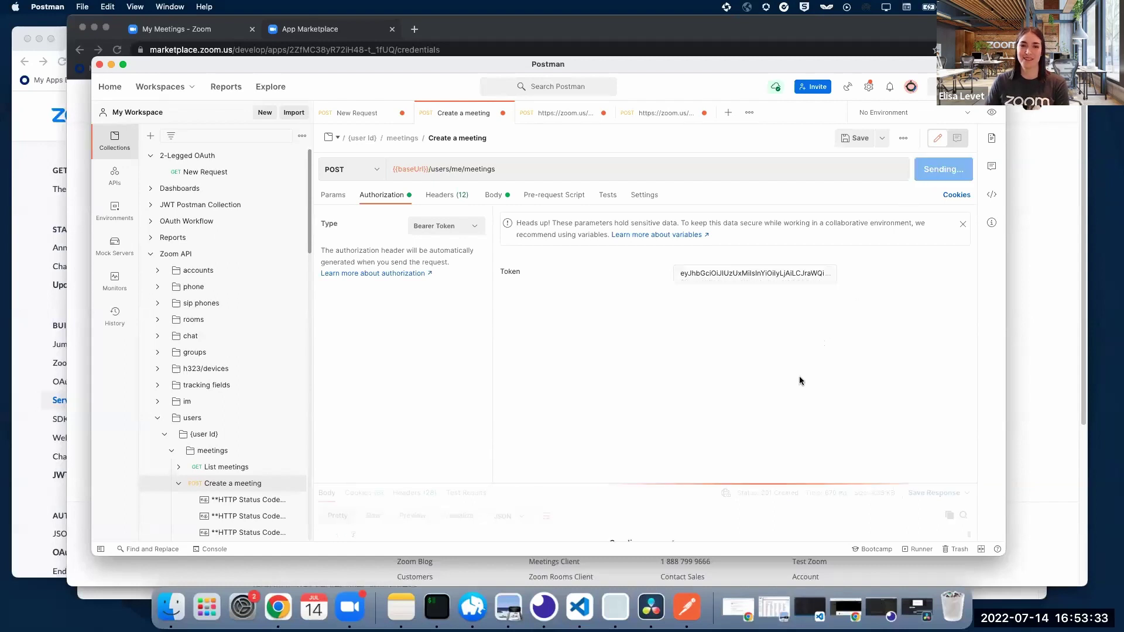
{"action": "left_click_drag", "start_coordinate": [663, 483], "coordinate": [731, 243]}
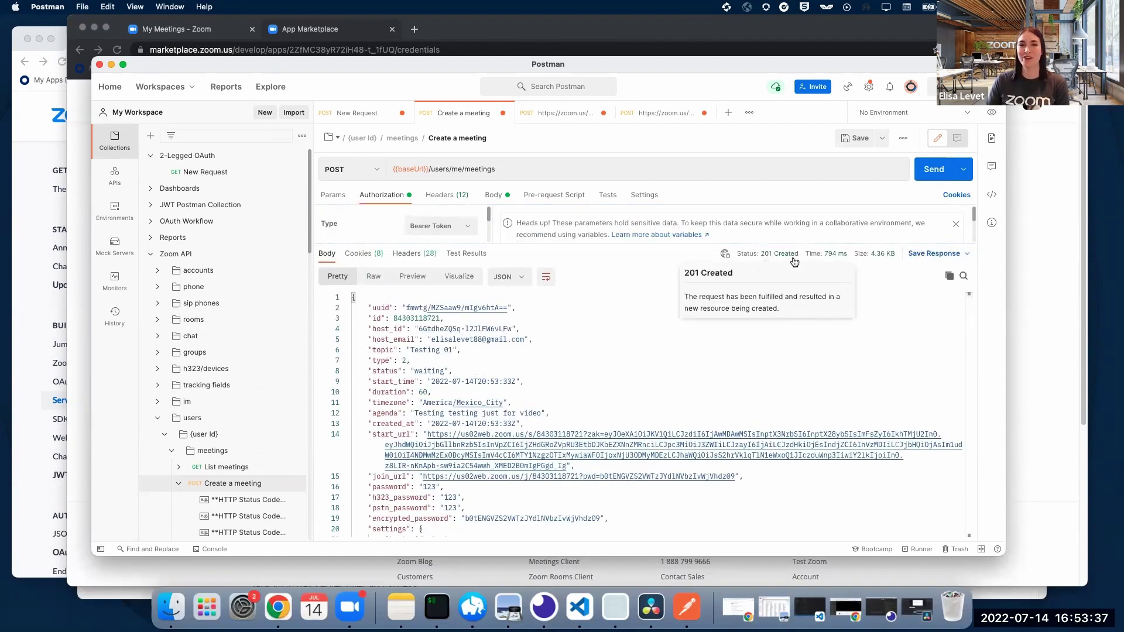
{"action": "left_click", "coordinate": [579, 378]}
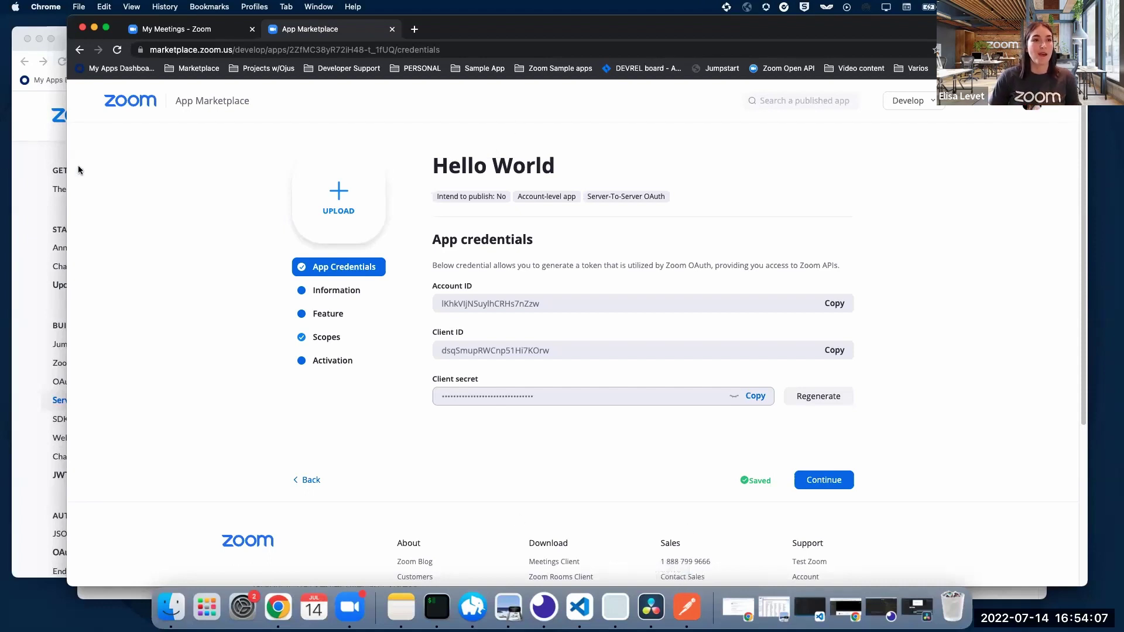
Step: Find the 'Use account credentials to get an access token' section in the Zoom Server-to-Server OAuth guide
{"action": "left_click", "coordinate": [17, 182]}
{"action": "scroll", "coordinate": [639, 343], "scroll_direction": "down", "scroll_amount": 3}
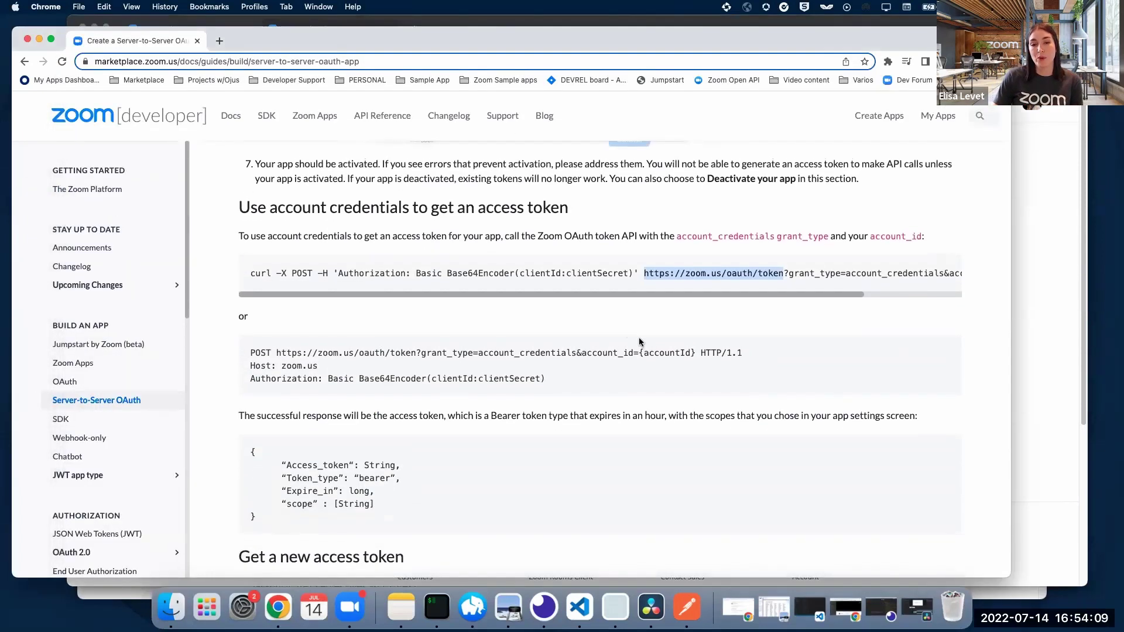
{"action": "scroll", "coordinate": [639, 342], "scroll_direction": "down", "scroll_amount": 10}
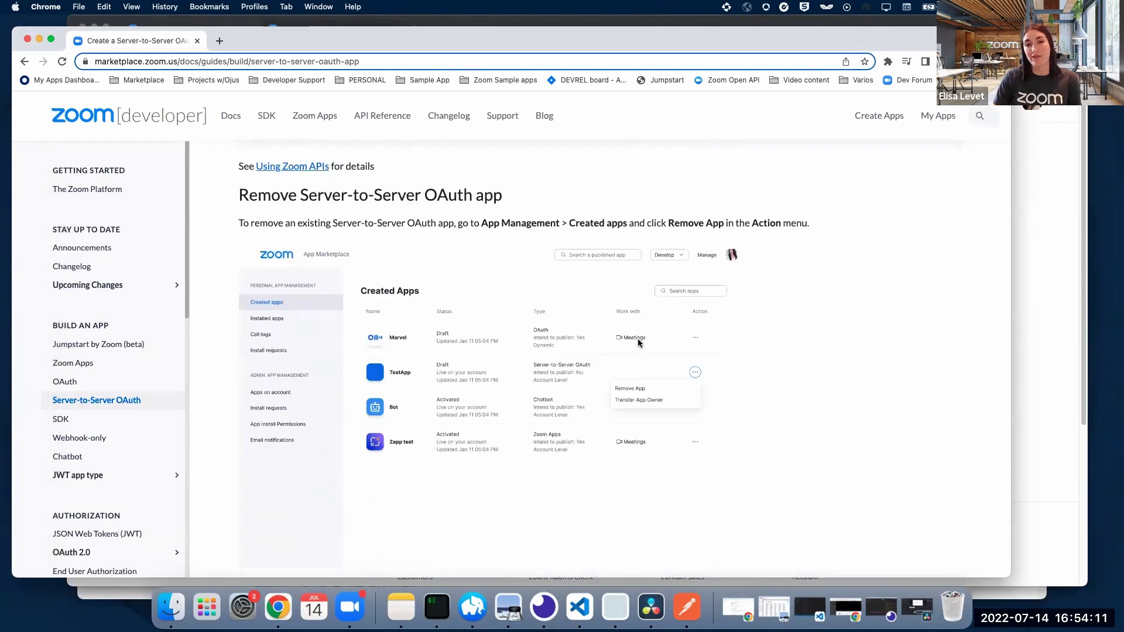
{"action": "scroll", "coordinate": [638, 342], "scroll_direction": "down", "scroll_amount": 5}
{"action": "scroll", "coordinate": [637, 342], "scroll_direction": "up", "scroll_amount": 15}
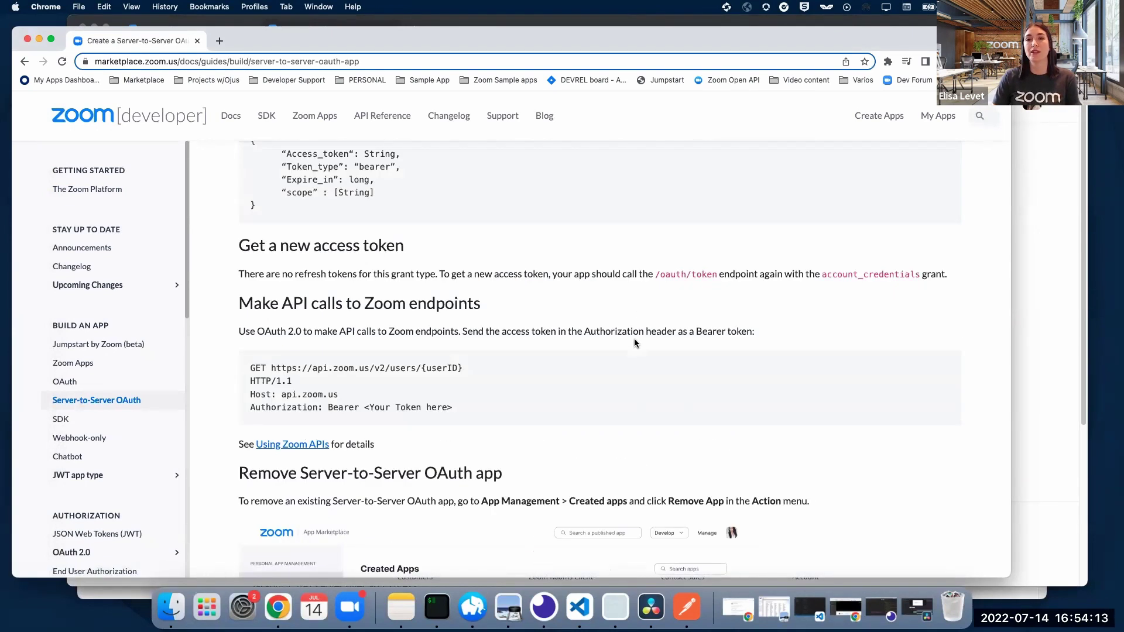
{"action": "scroll", "coordinate": [634, 339], "scroll_direction": "up", "scroll_amount": 4}
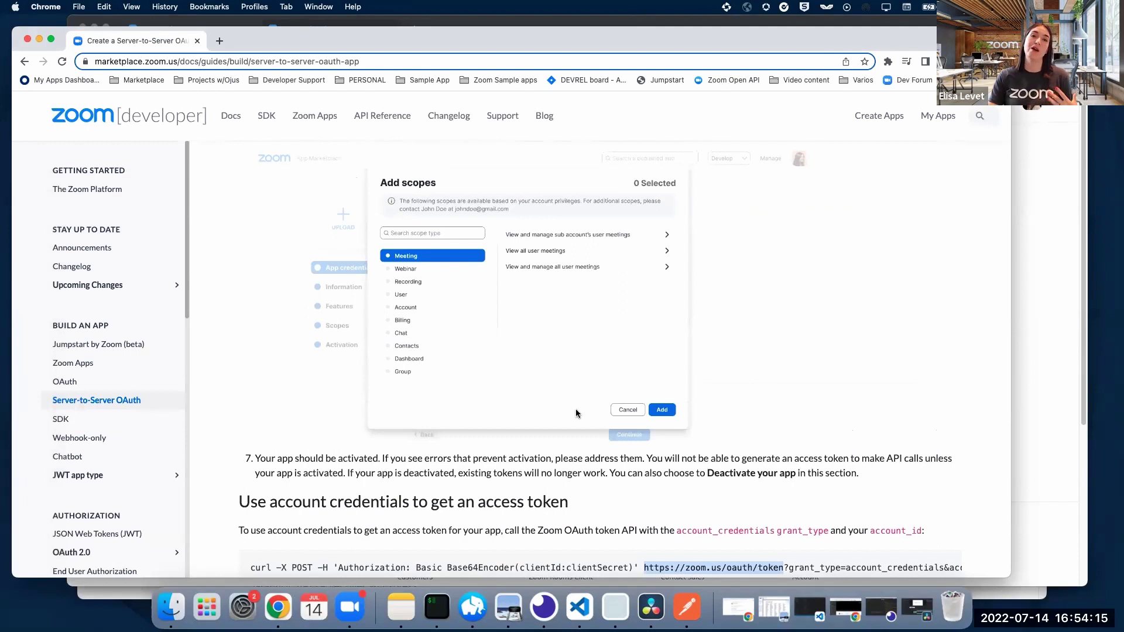